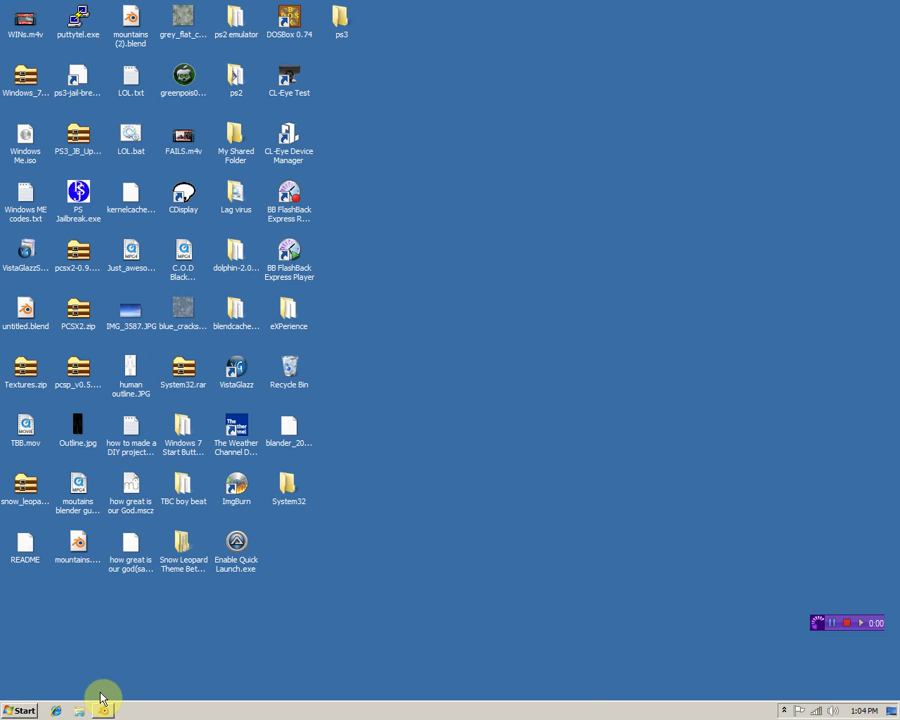
Restore the Blender window with the monkey, cone and edited cube scene, and orbit the view
left_click(101, 700)
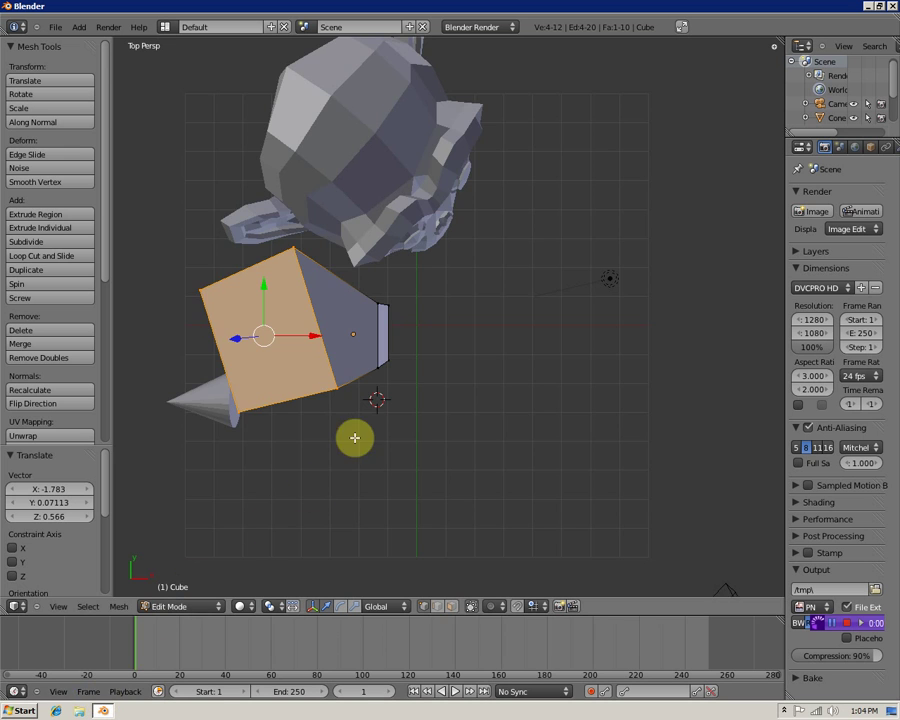
scroll(330, 380, "down", 3)
scroll(376, 345, "up", 5)
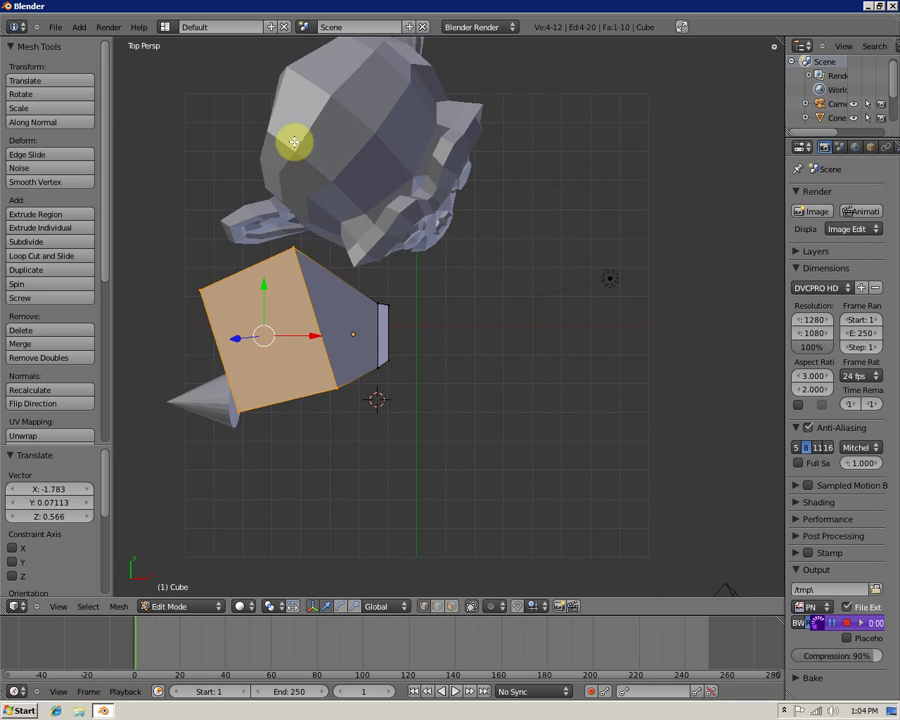
scroll(295, 141, "down", 2)
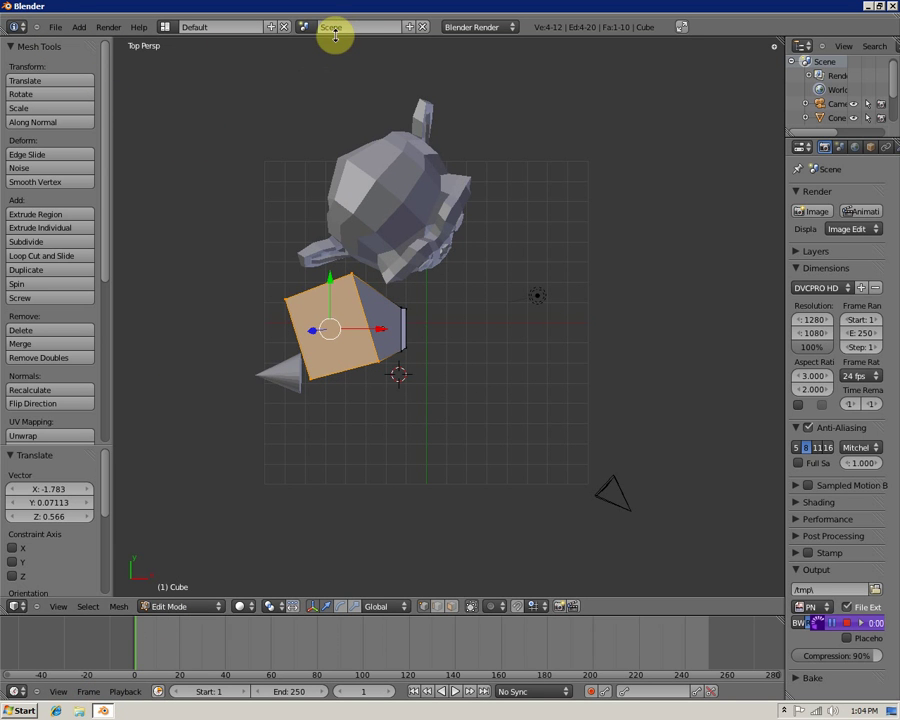
middle_click_drag(432, 320, 478, 227)
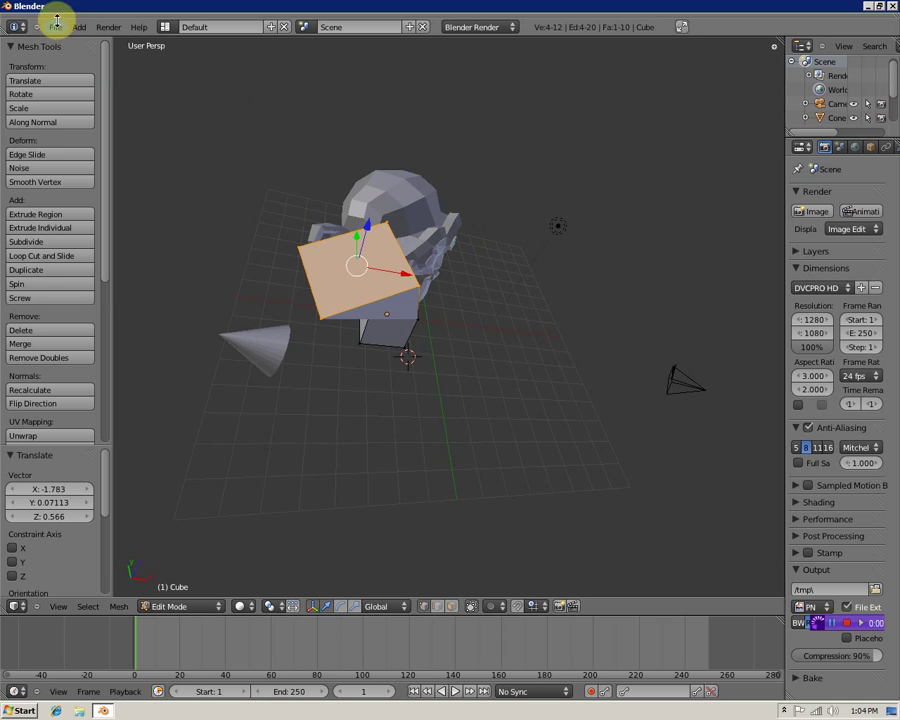
left_click(54, 27)
Start a new default scene with cube, camera and lamp, and zoom around the cube
left_click(62, 42)
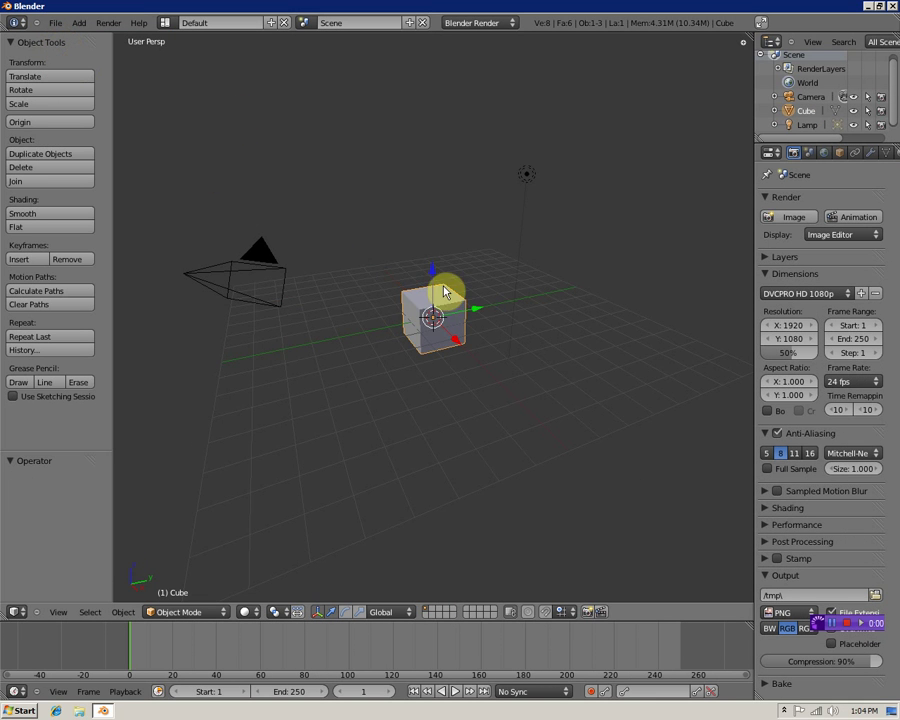
scroll(434, 323, "down", 4)
scroll(603, 270, "up", 5)
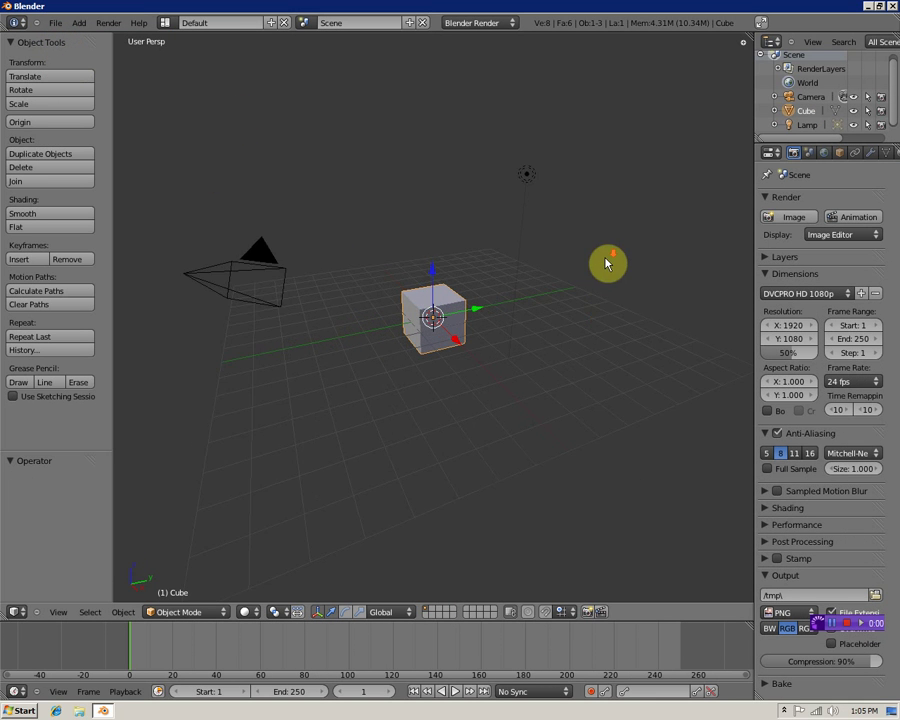
scroll(610, 300, "down", 1)
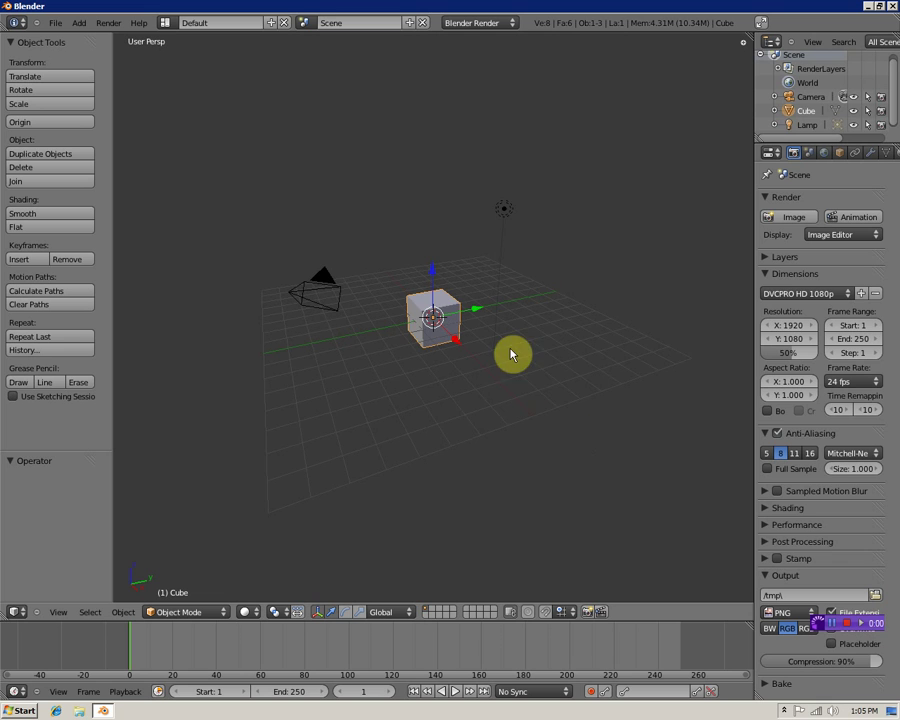
scroll(505, 350, "down", 2)
scroll(490, 342, "up", 5)
scroll(460, 345, "down", 1)
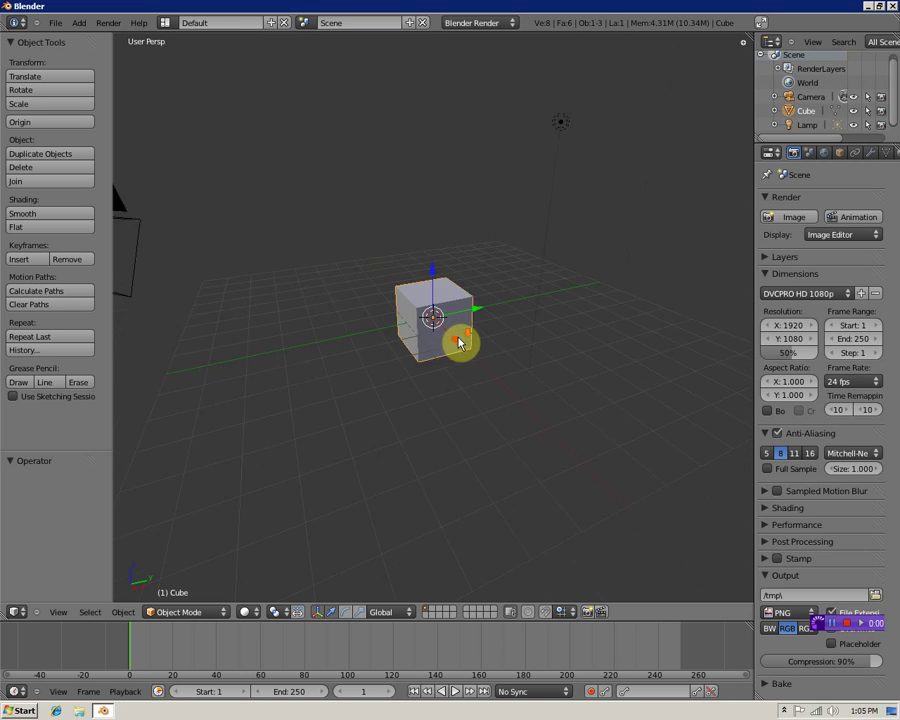
scroll(430, 350, "up", 1)
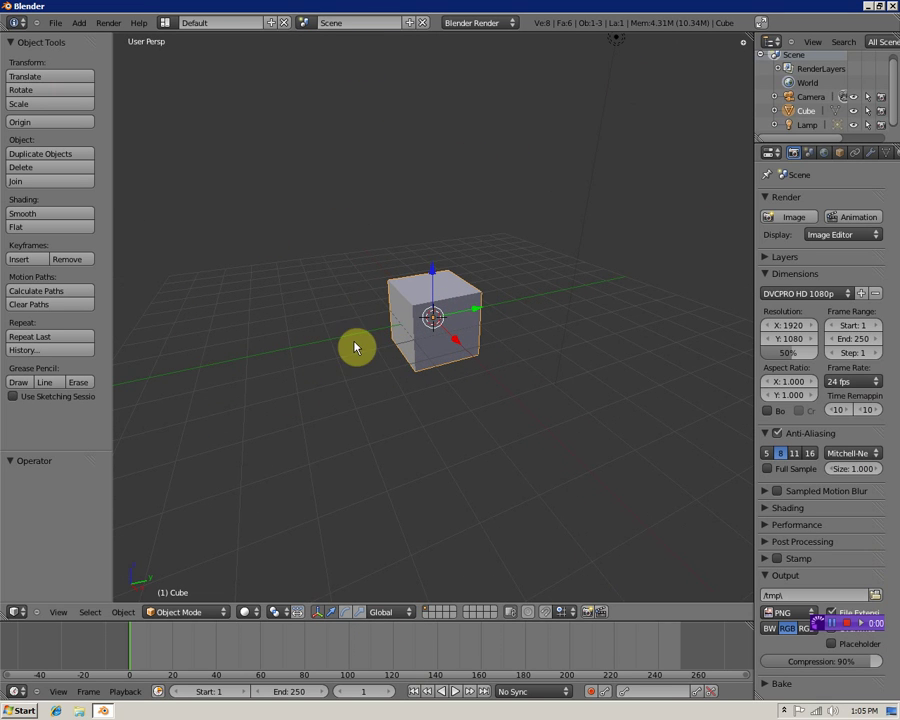
scroll(422, 326, "down", 4)
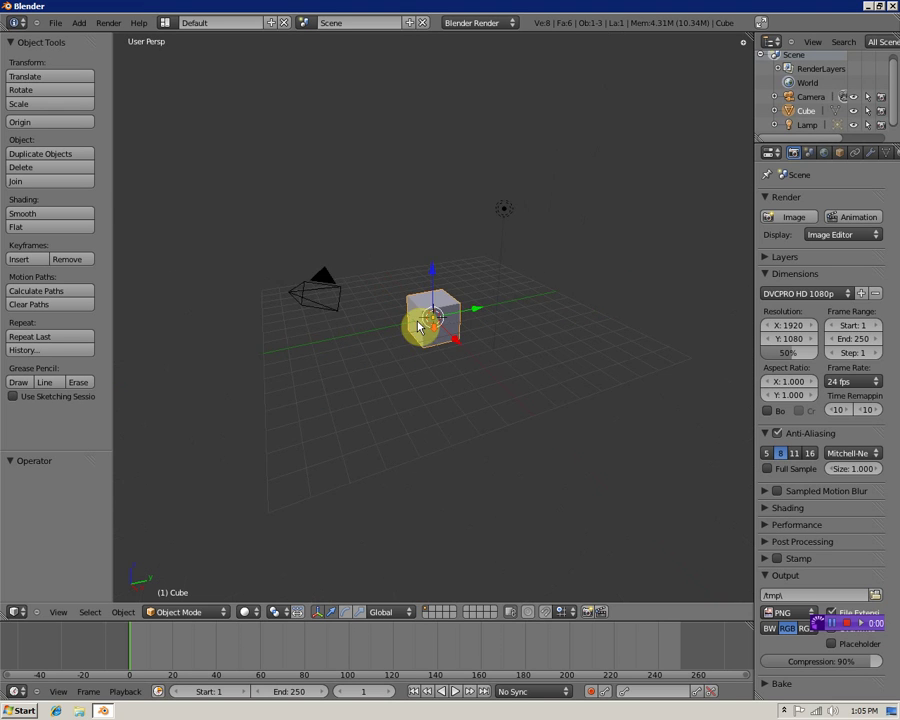
scroll(419, 326, "up", 1)
scroll(422, 330, "down", 1)
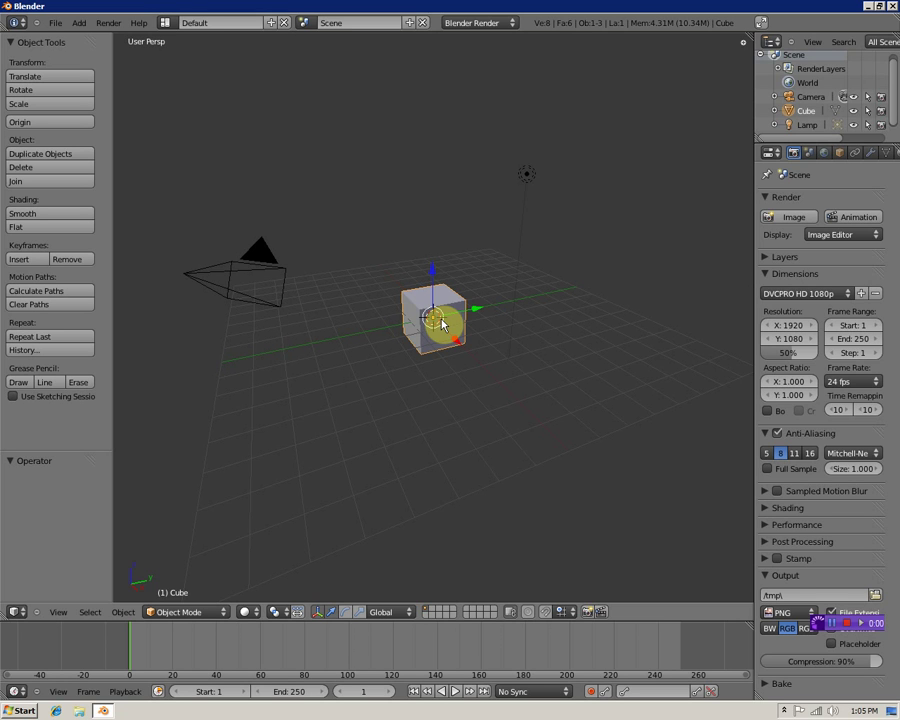
Delete the default cube and add a mesh plane
key("x")
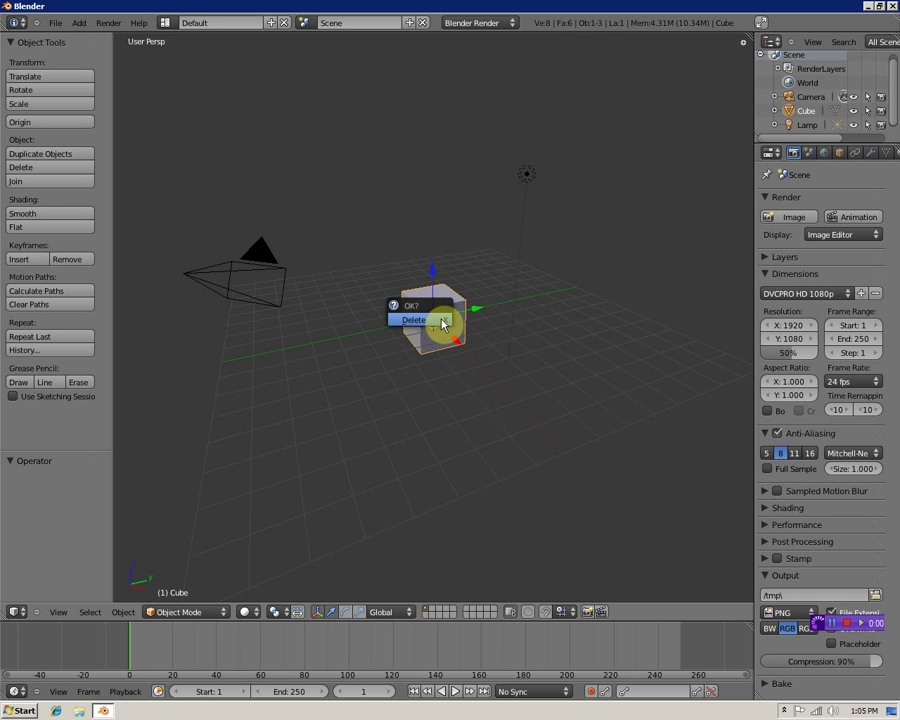
left_click(441, 322)
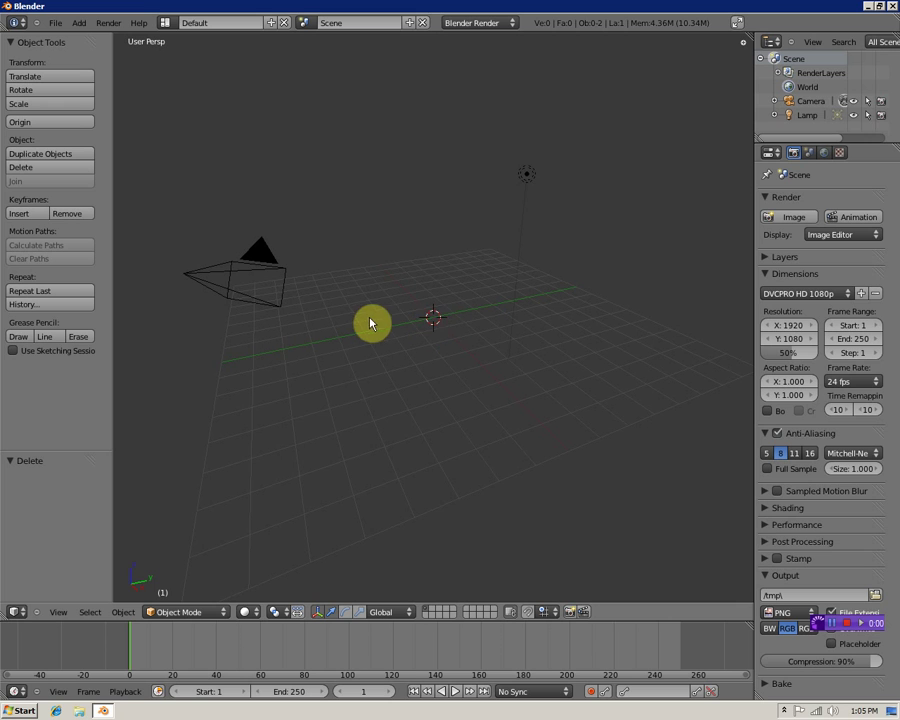
key("shift+a")
mouse_move(370, 316)
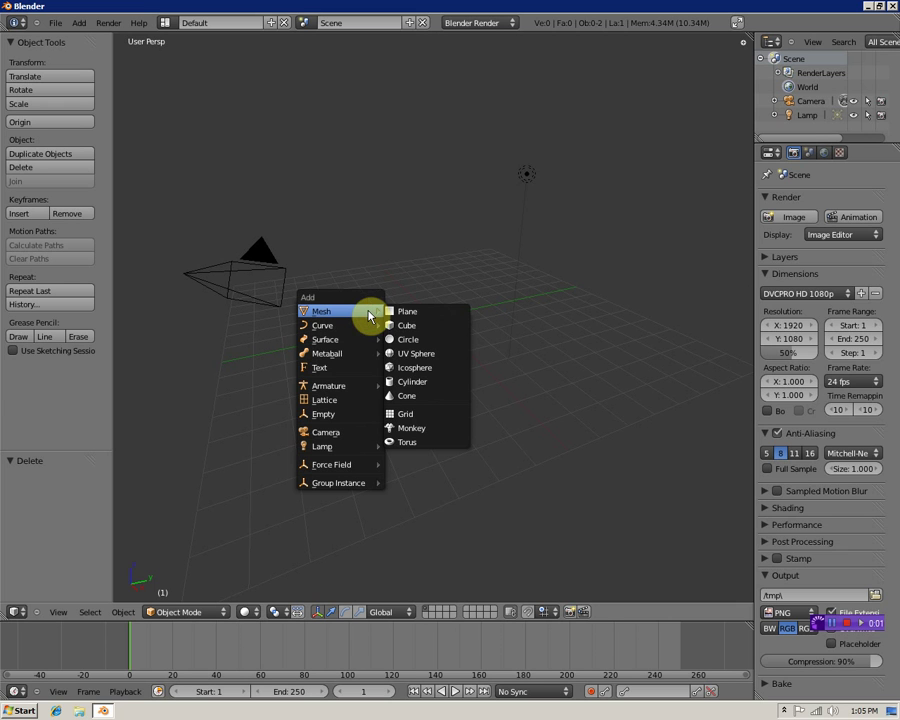
left_click(428, 310)
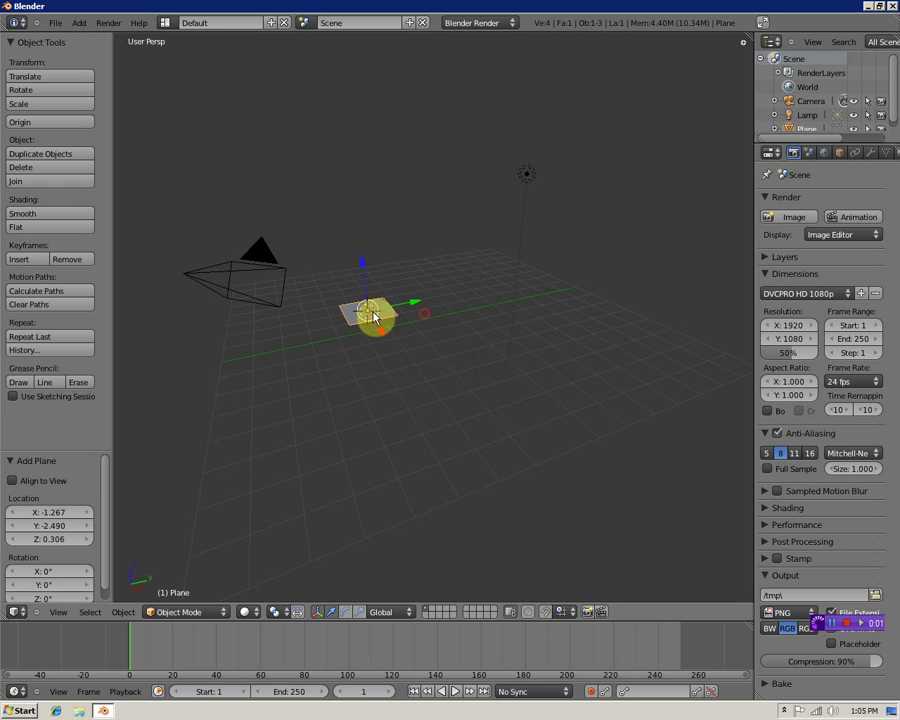
Place the 3D cursor beside the plane and add a new cube there
left_click(435, 320)
key("shift+a")
mouse_move(436, 319)
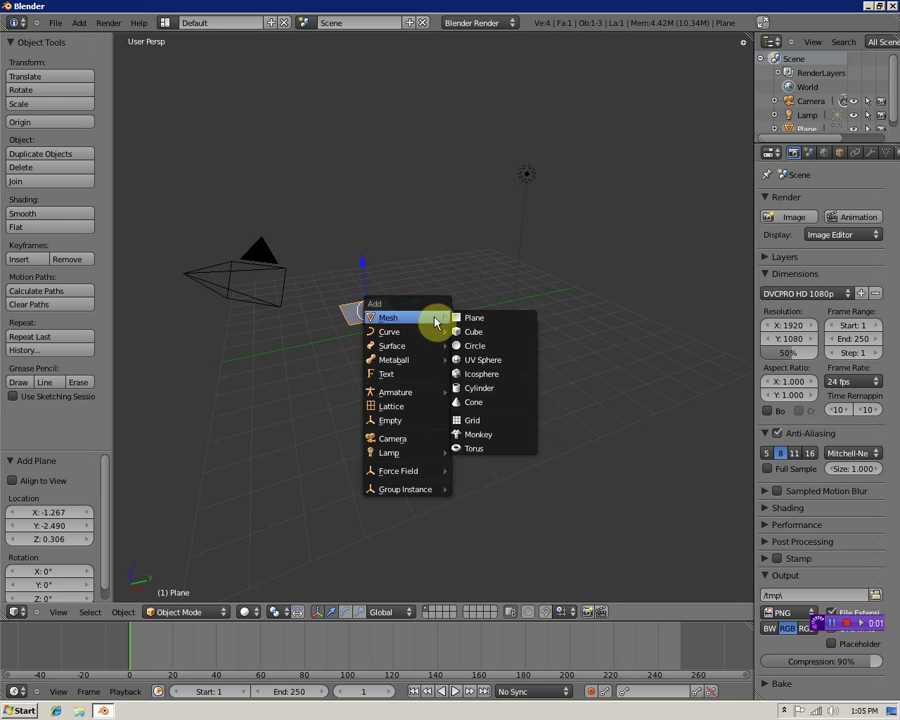
left_click(466, 341)
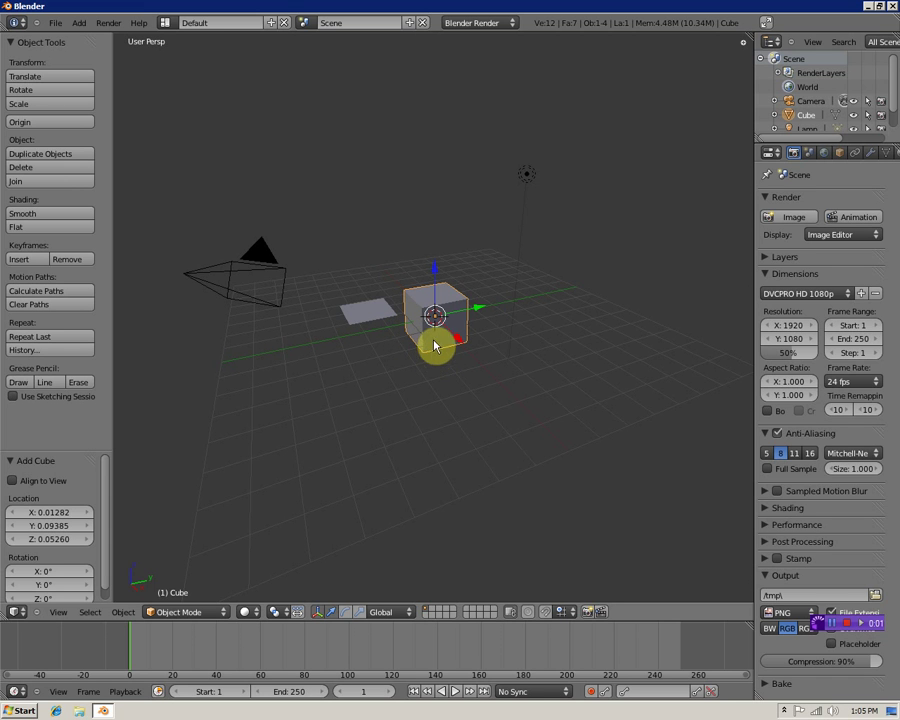
middle_click_drag(447, 310, 418, 405)
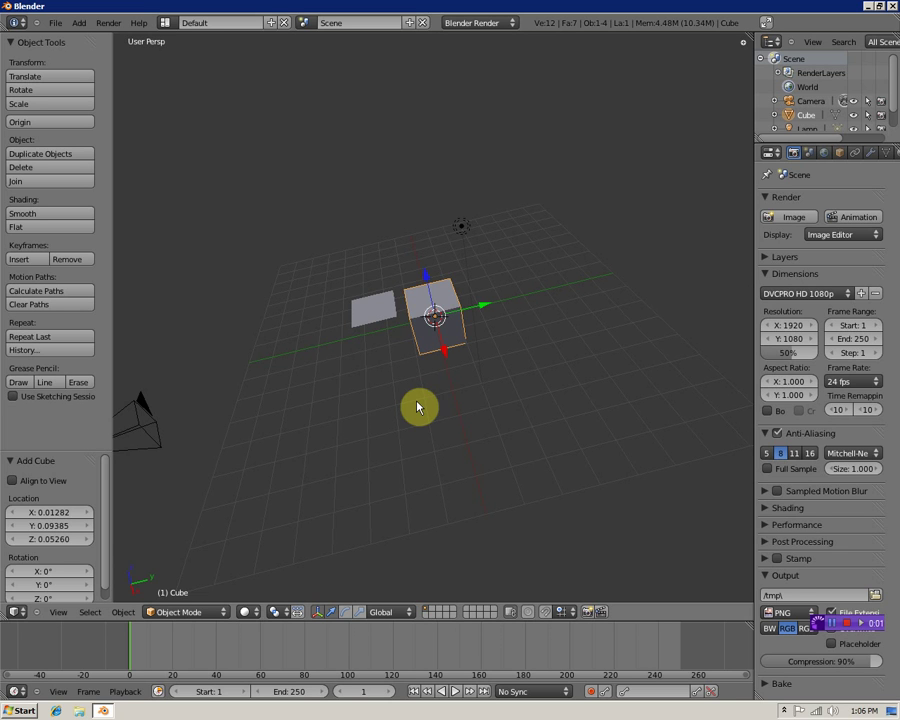
key("KP_7")
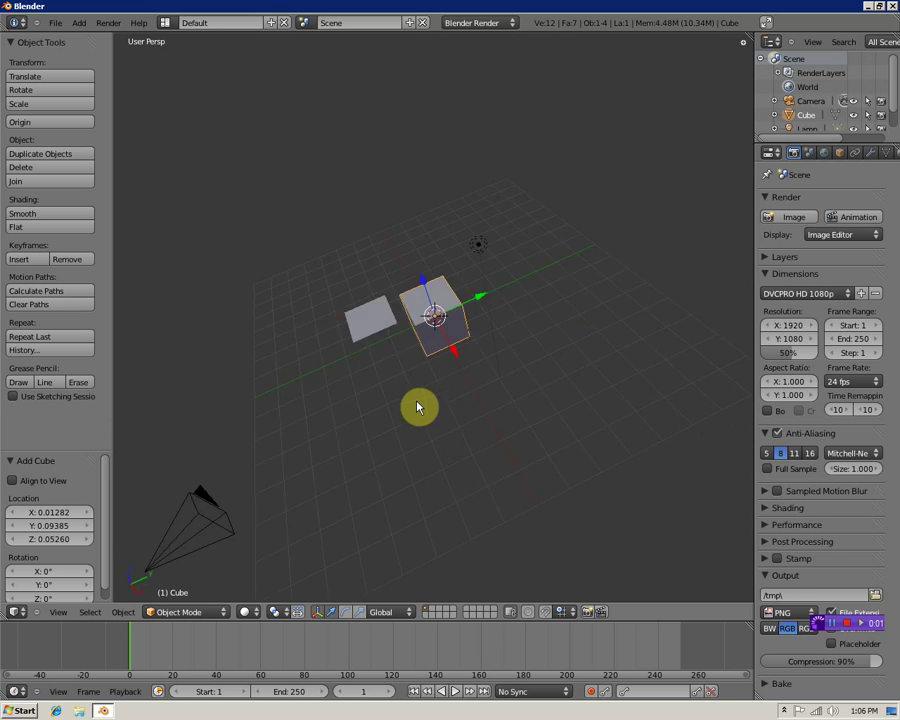
key("KP_1")
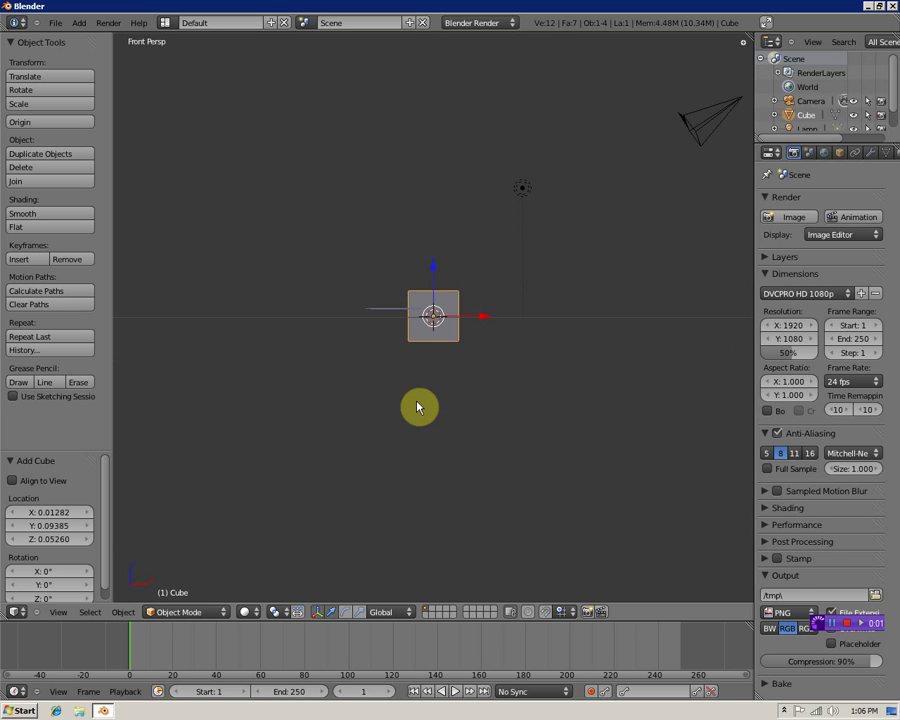
key("KP_3")
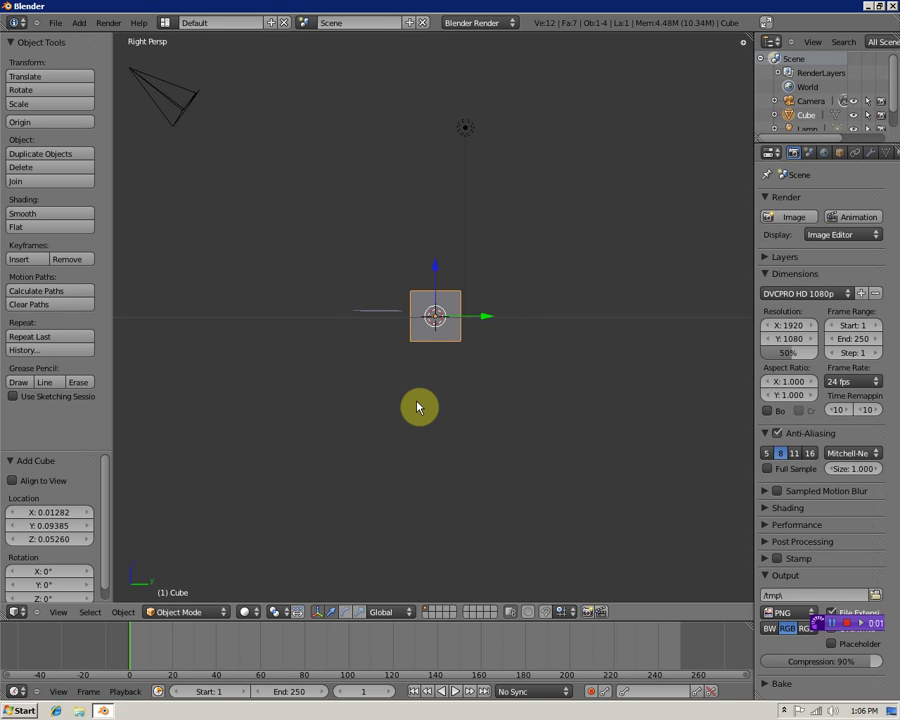
key("KP_1")
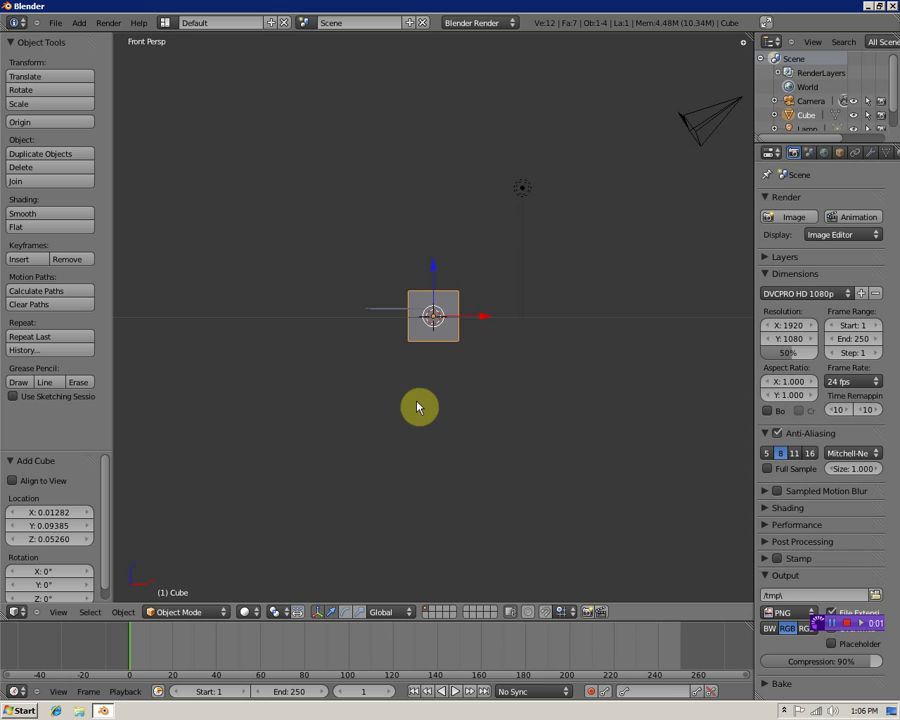
key("KP_3")
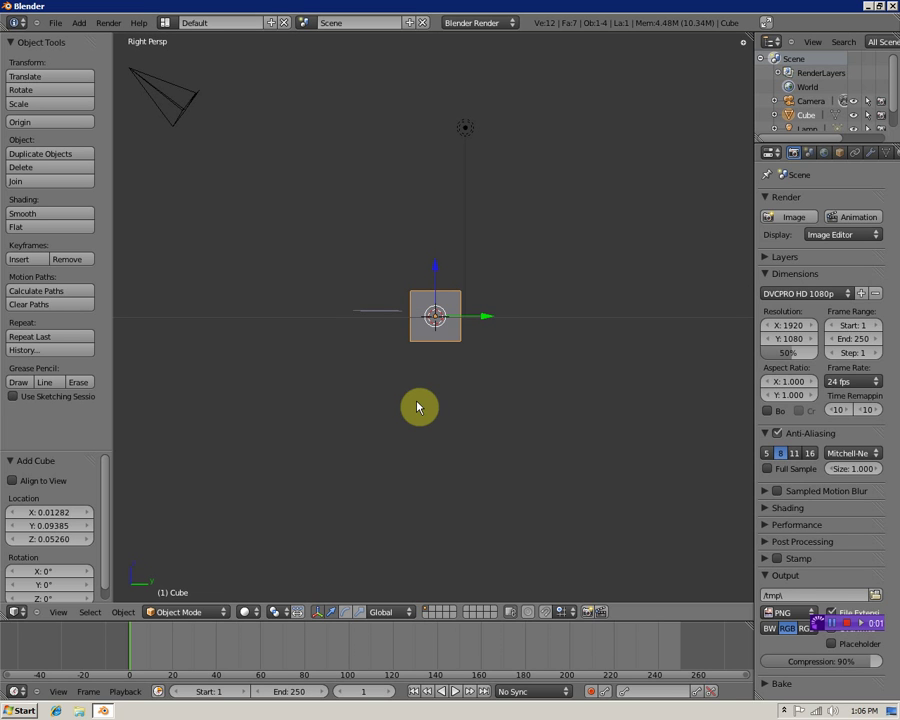
key("KP_1")
key("KP_3")
key("KP_5")
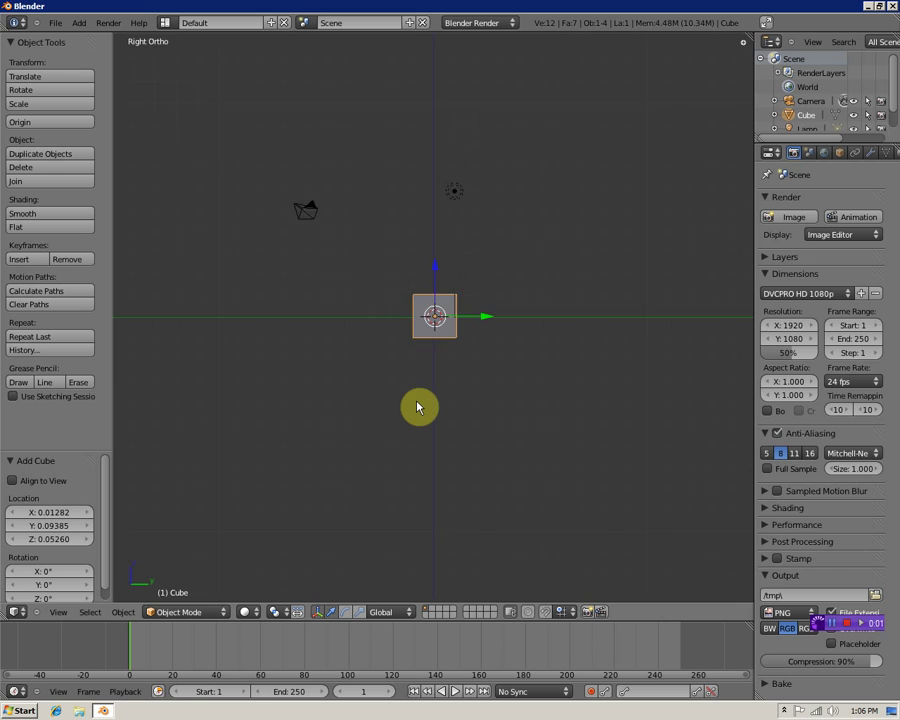
key("KP_5")
key("KP_5")
key("KP_5")
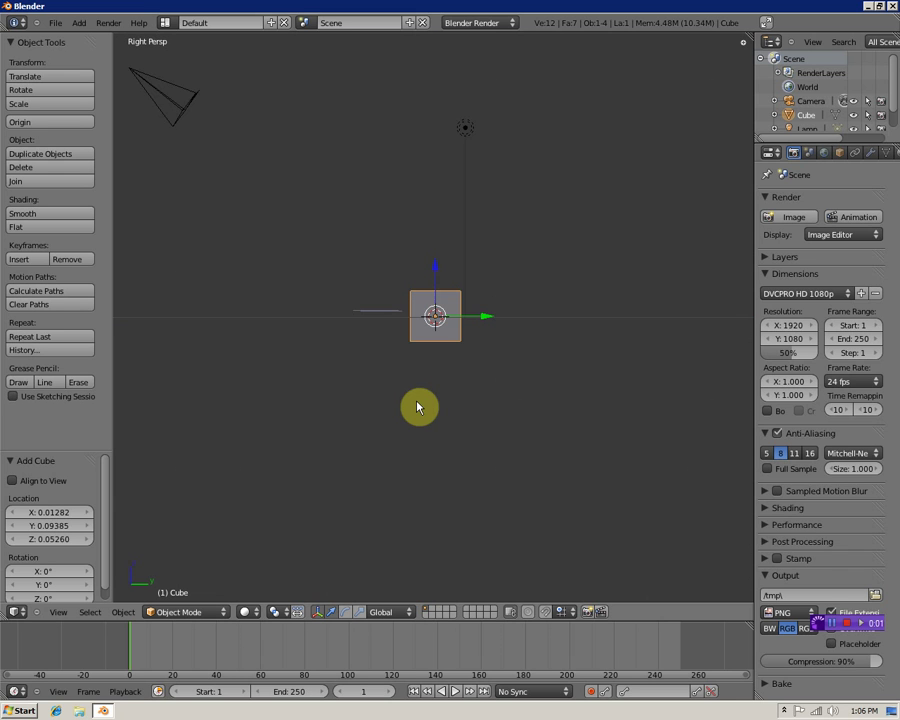
key("KP_5")
key("KP_7")
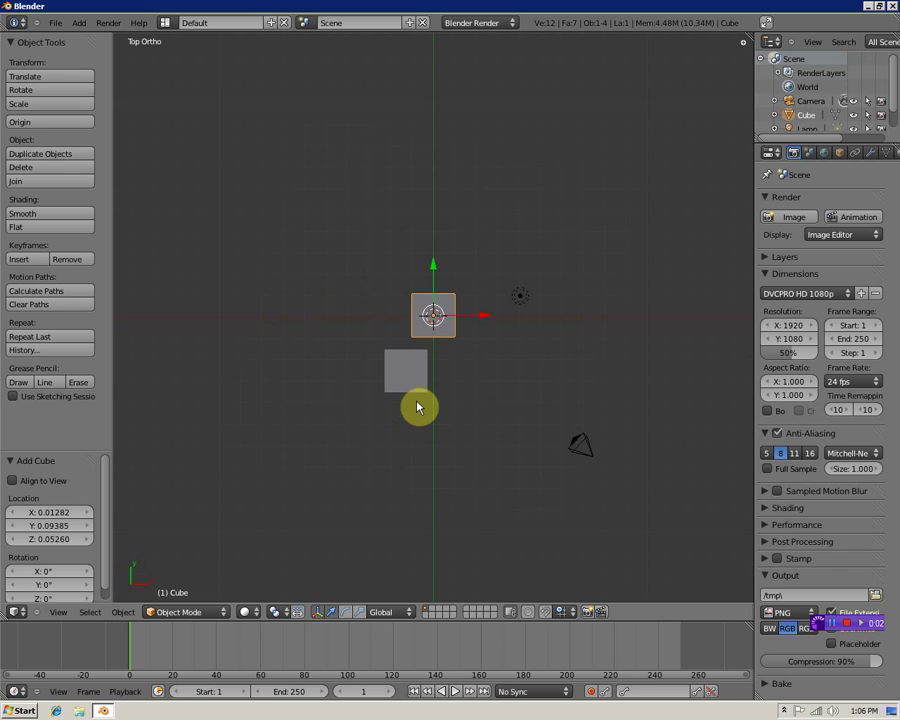
key("KP_2")
key("KP_2")
key("KP_2")
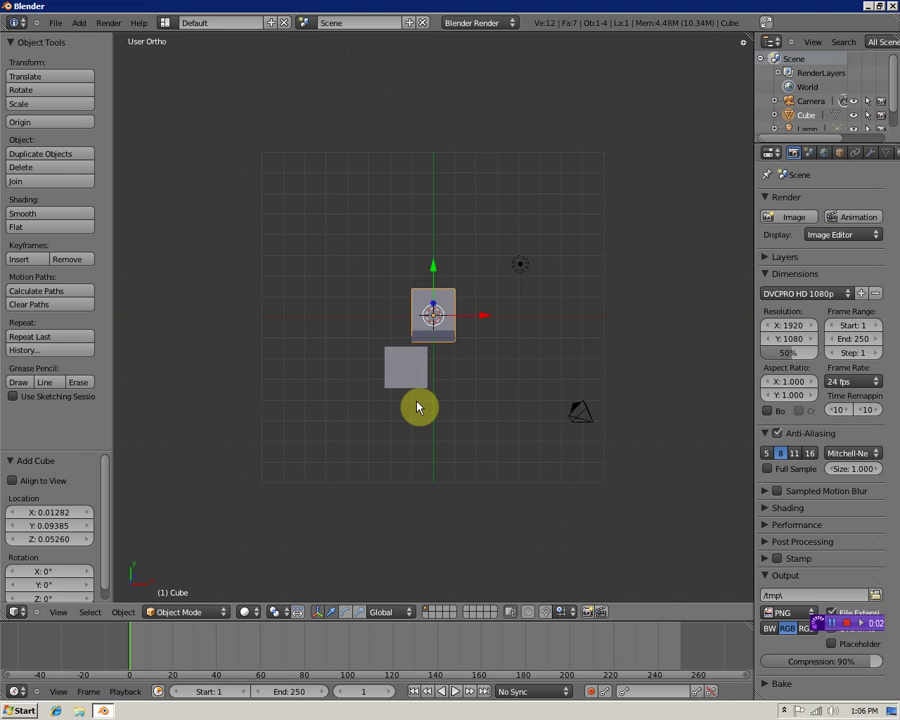
key("KP_2")
key("KP_2")
key("KP_2")
key("KP_2")
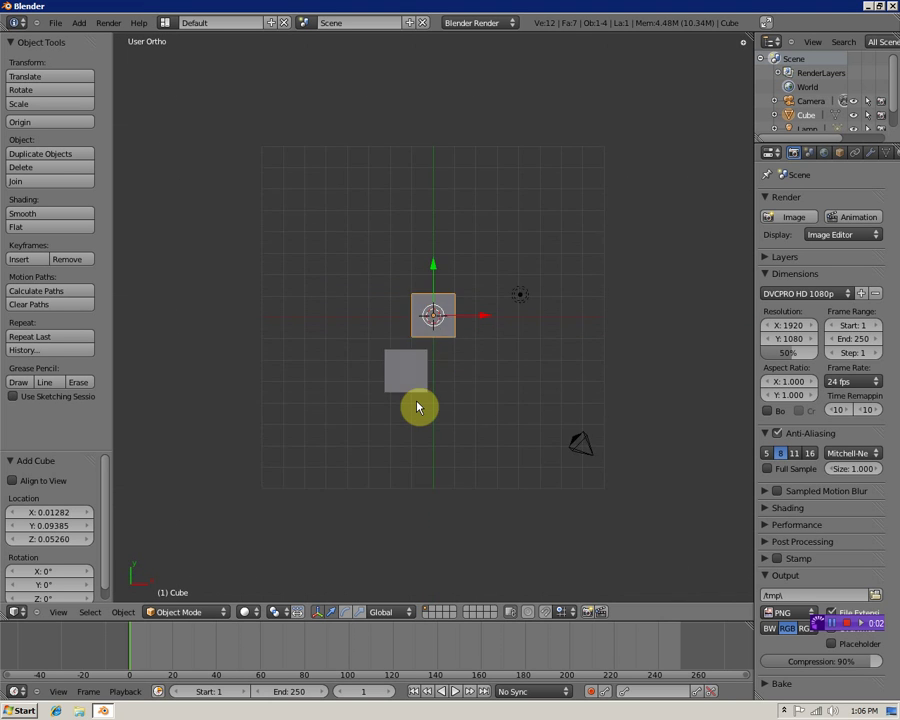
key("KP_8")
key("KP_8")
key("KP_8")
key("KP_8")
key("KP_8")
key("KP_8")
key("KP_8")
key("KP_8")
key("KP_8")
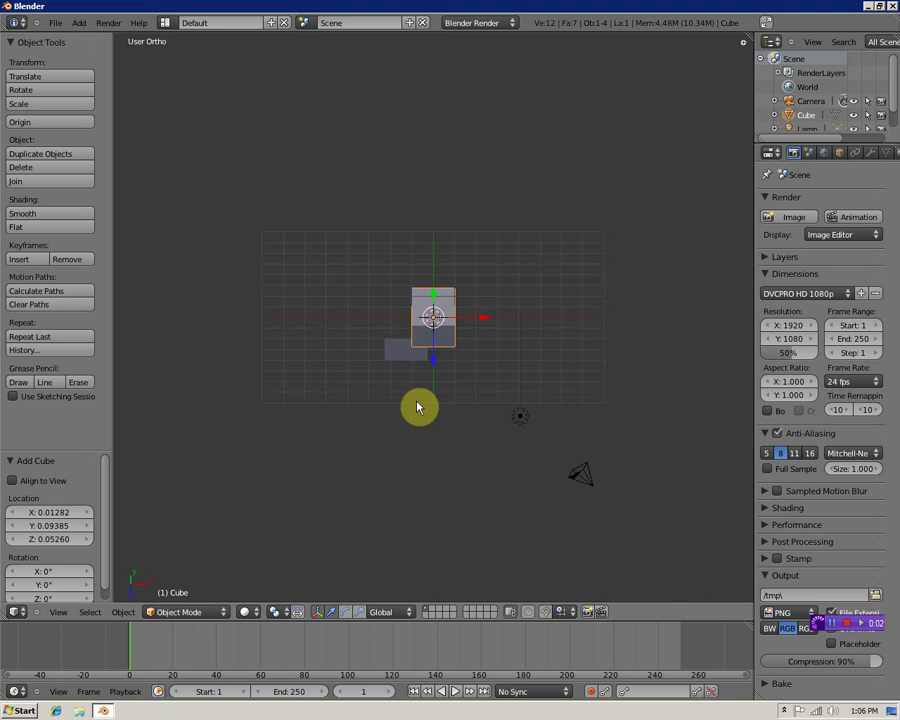
key("KP_4")
key("KP_4")
key("KP_4")
key("KP_4")
key("KP_4")
key("KP_4")
key("KP_4")
key("KP_4")
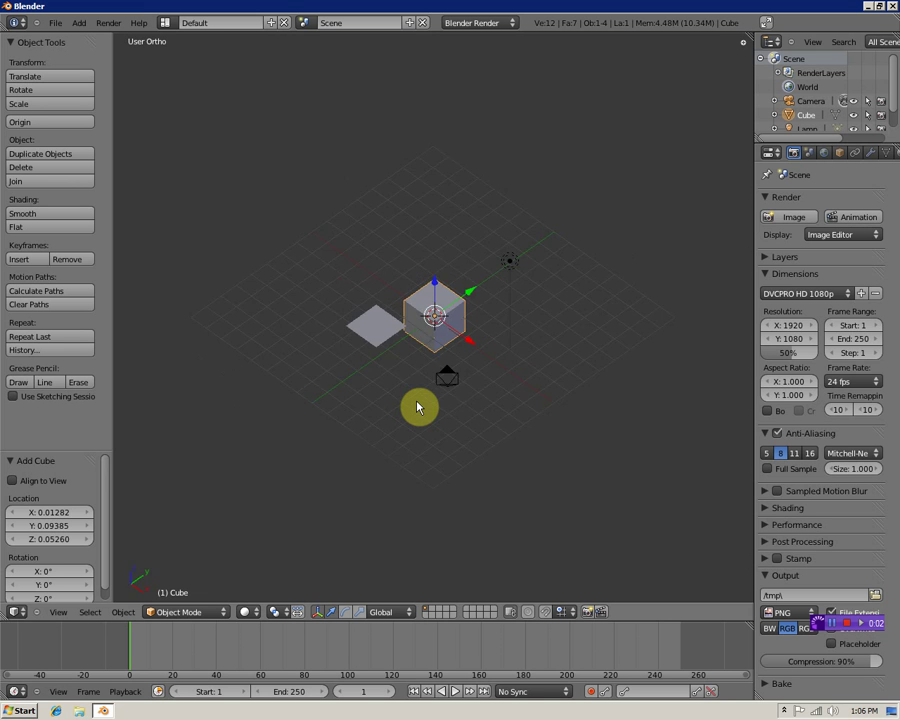
key("KP_6")
key("KP_6")
key("KP_6")
key("KP_6")
key("KP_6")
key("KP_6")
key("KP_6")
key("KP_6")
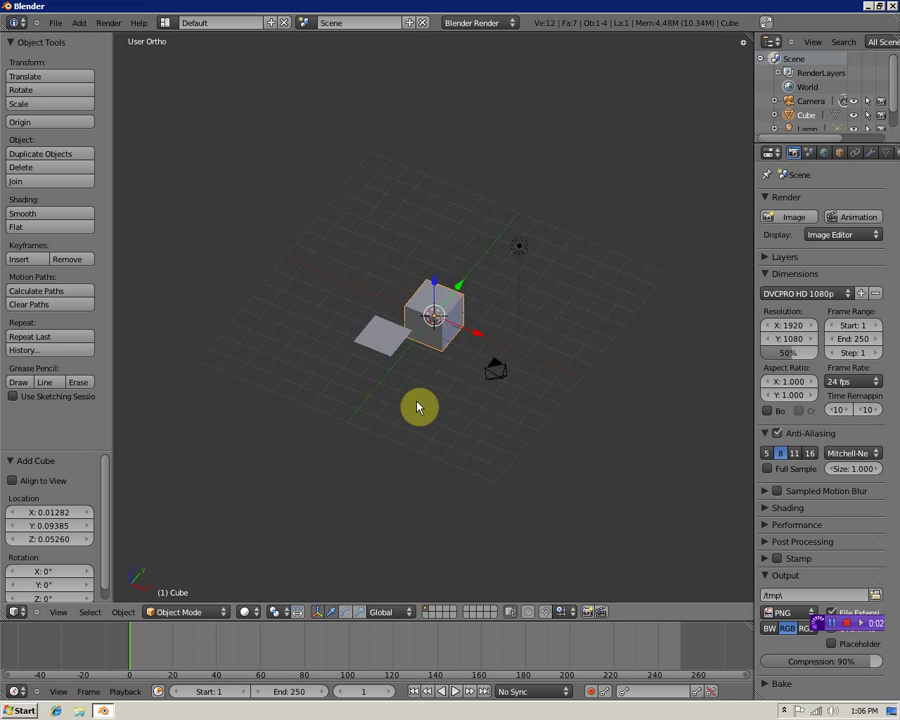
key("KP_8")
key("KP_8")
key("KP_8")
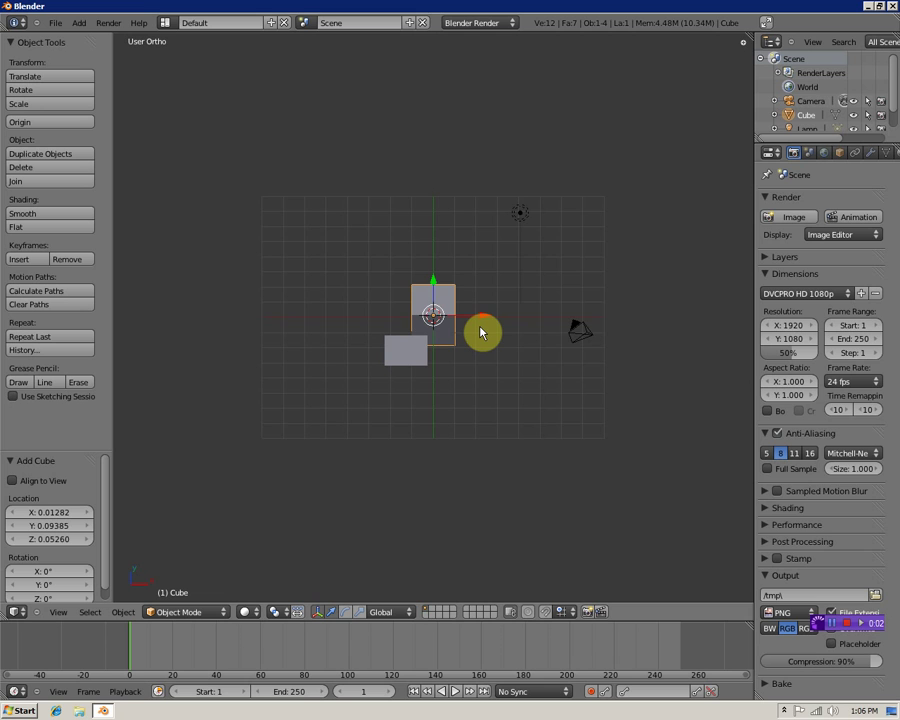
key("ctrl+KP_6")
key("ctrl+KP_6")
key("ctrl+KP_6")
key("ctrl+KP_4")
key("ctrl+KP_4")
key("ctrl+KP_4")
key("ctrl+KP_4")
key("ctrl+KP_4")
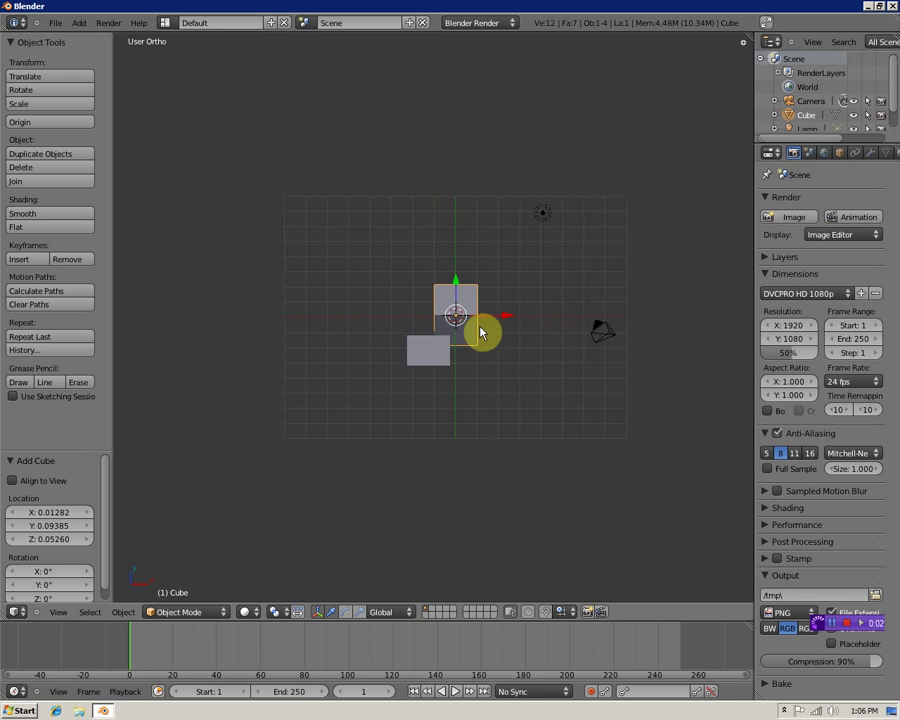
key("ctrl+KP_6")
key("ctrl+KP_6")
key("ctrl+KP_6")
key("ctrl+KP_6")
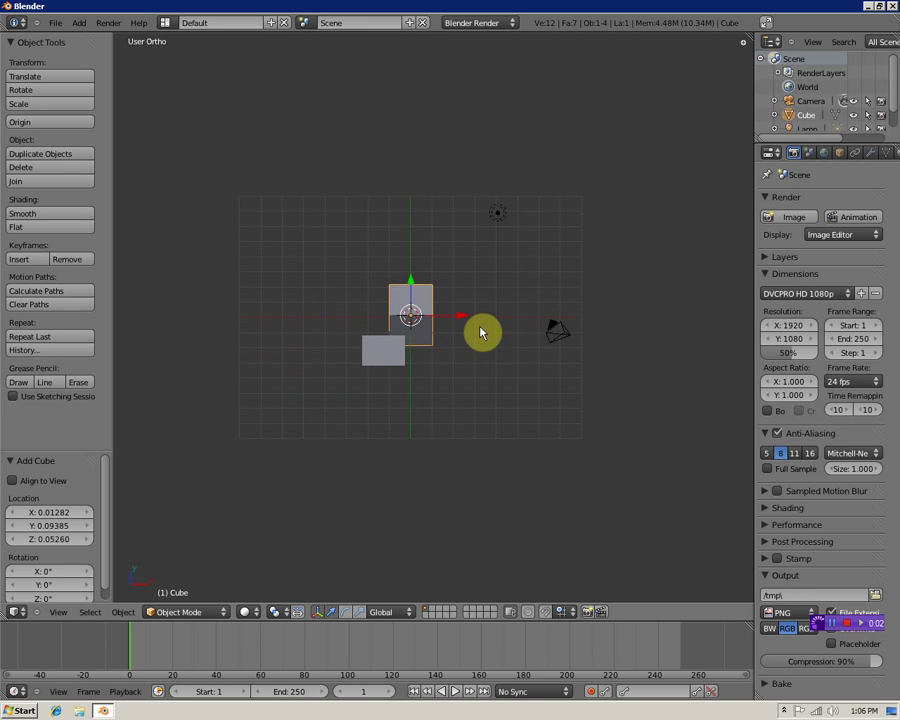
right_click(374, 355)
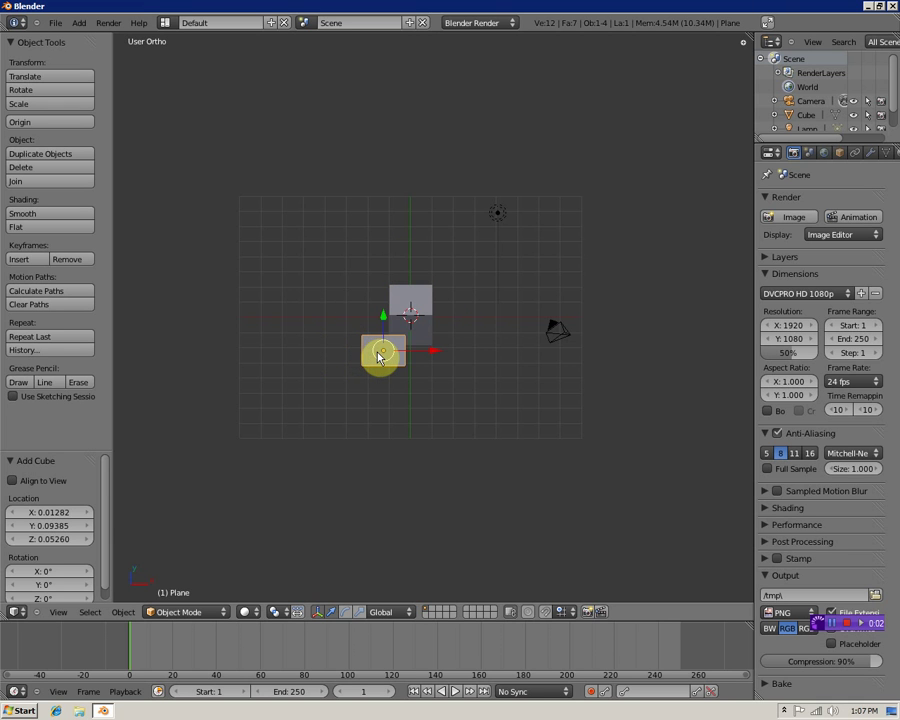
key("KP_Decimal")
scroll(444, 274, "up", 1)
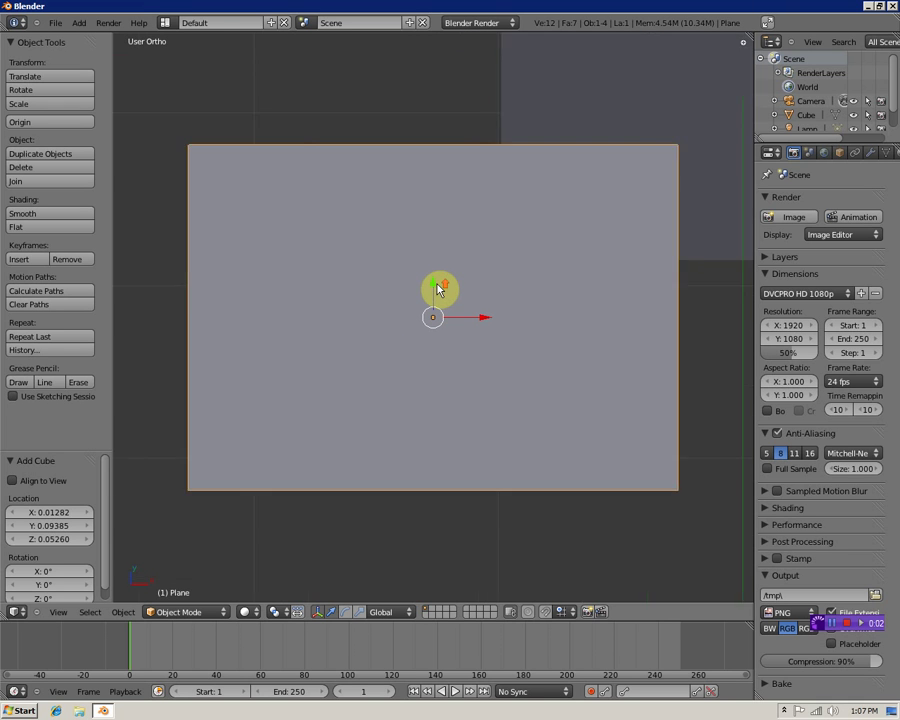
scroll(438, 286, "down", 4)
scroll(443, 284, "up", 1)
scroll(444, 284, "down", 2)
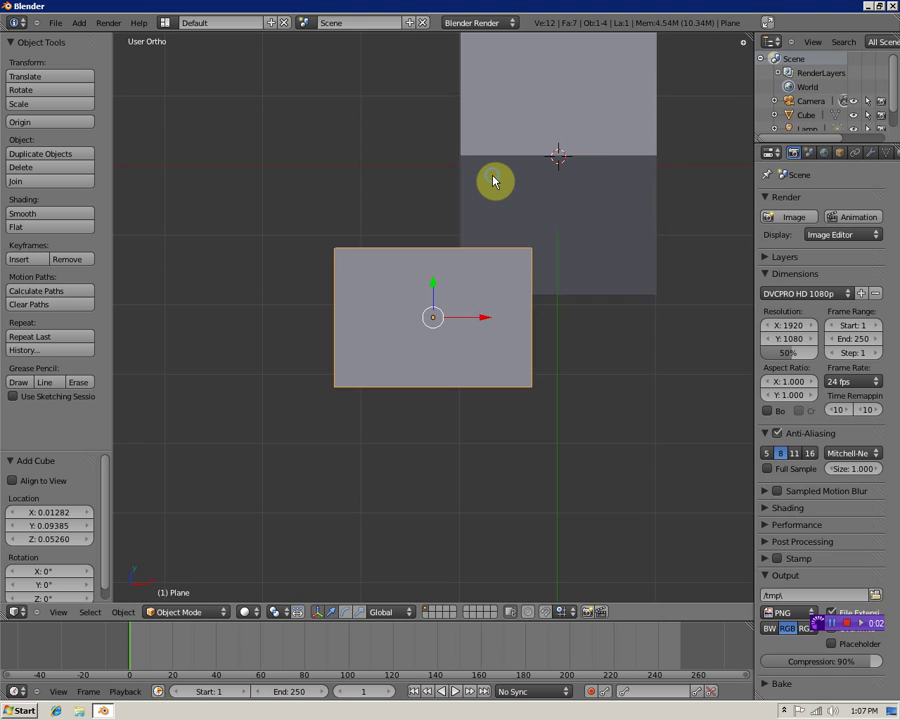
right_click(492, 180)
key("KP_Decimal")
scroll(486, 180, "down", 5)
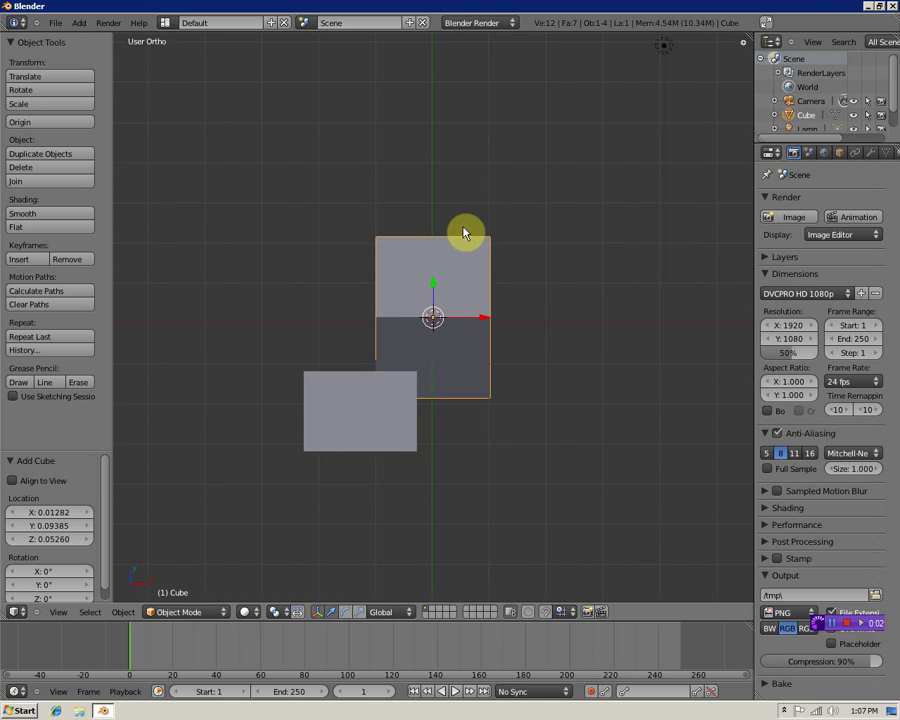
scroll(464, 228, "up", 3)
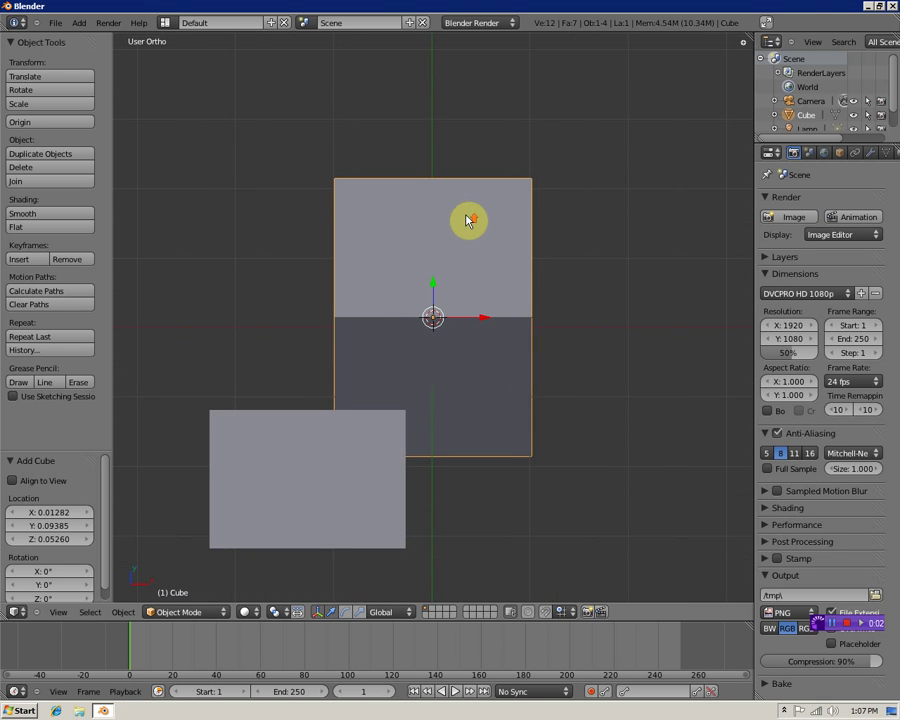
scroll(467, 220, "up", 1)
scroll(467, 220, "down", 1)
scroll(467, 220, "up", 1)
scroll(467, 220, "down", 1)
key("KP_7")
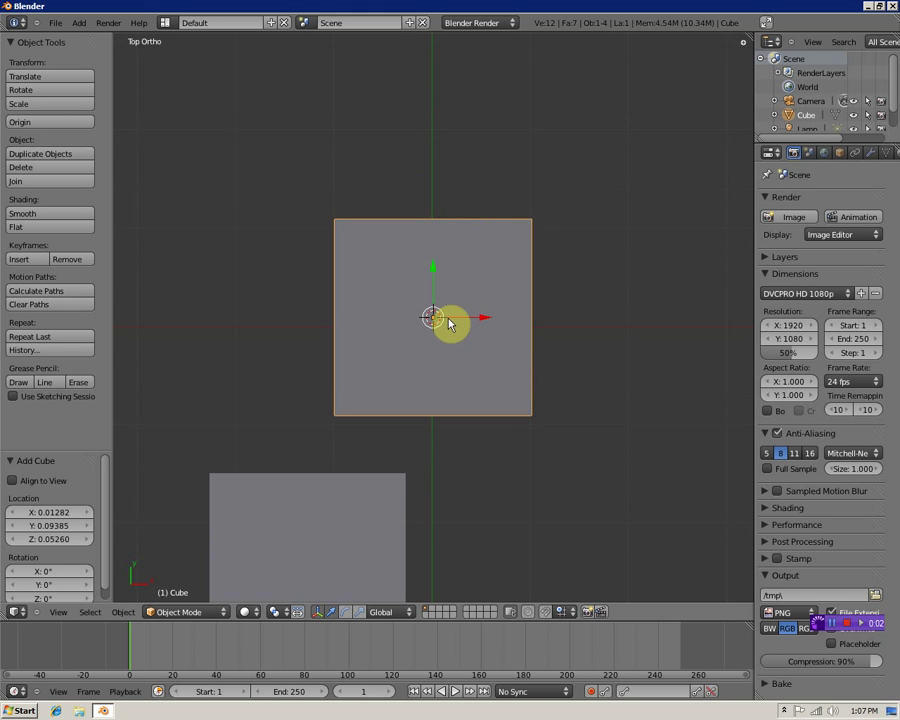
scroll(450, 322, "down", 2)
scroll(450, 322, "down", 1)
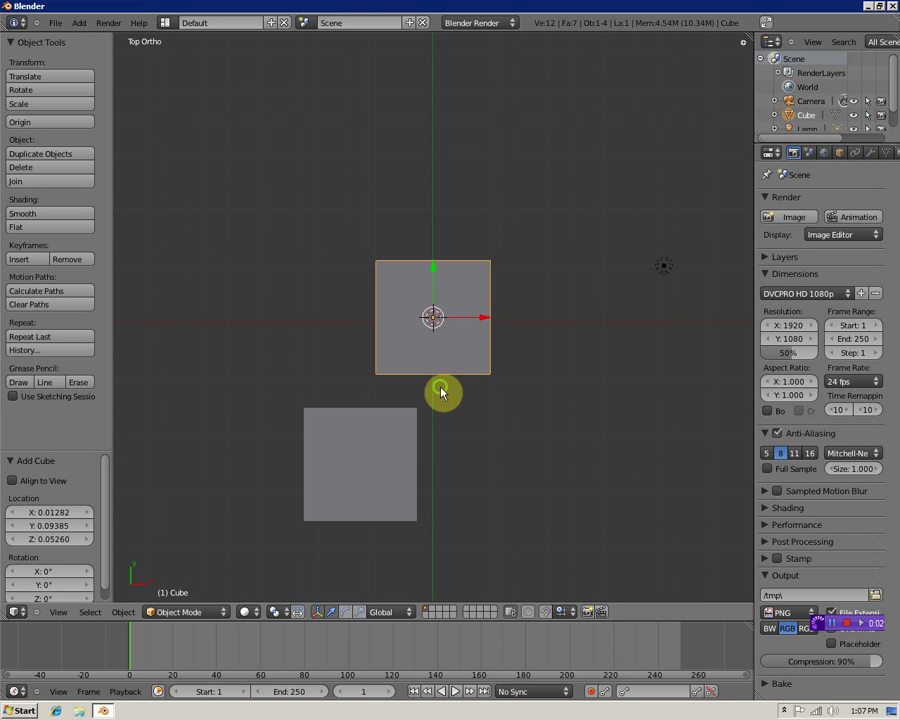
middle_click_drag(441, 392, 446, 298)
key("KP_7")
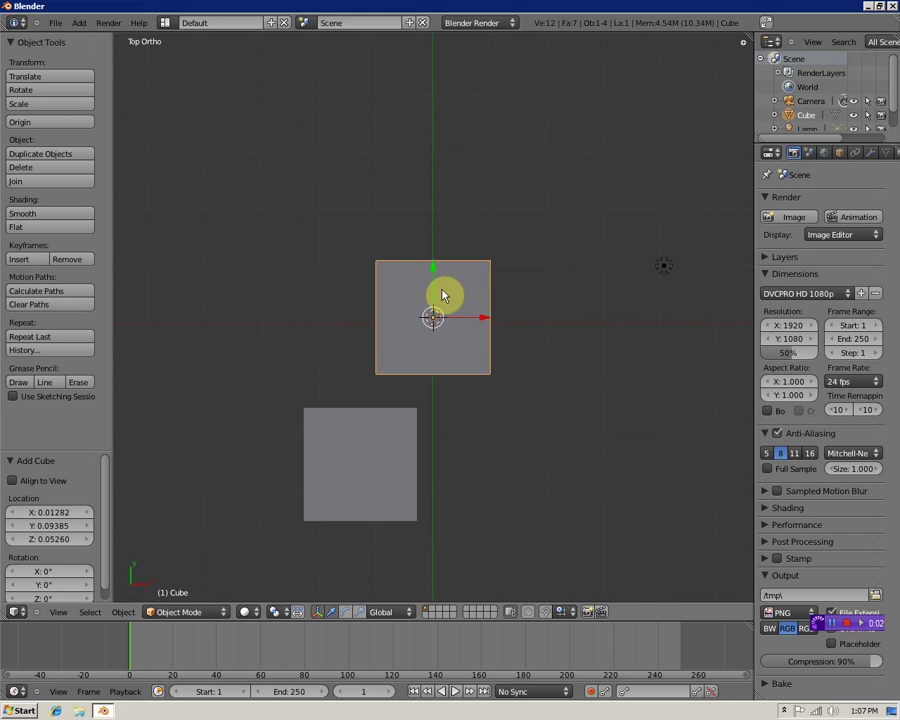
scroll(434, 303, "down", 2)
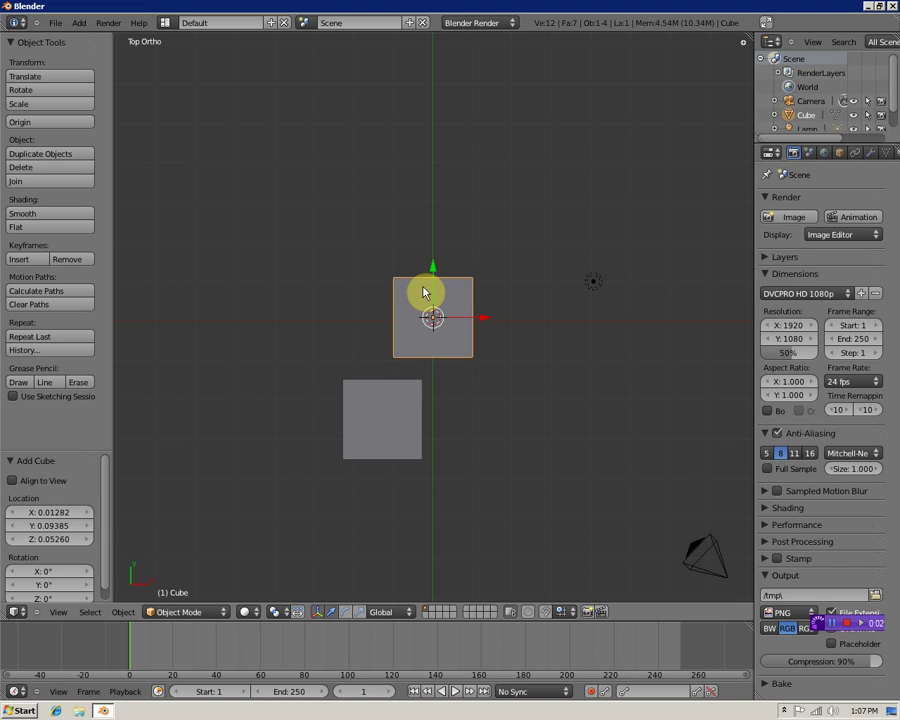
key("s")
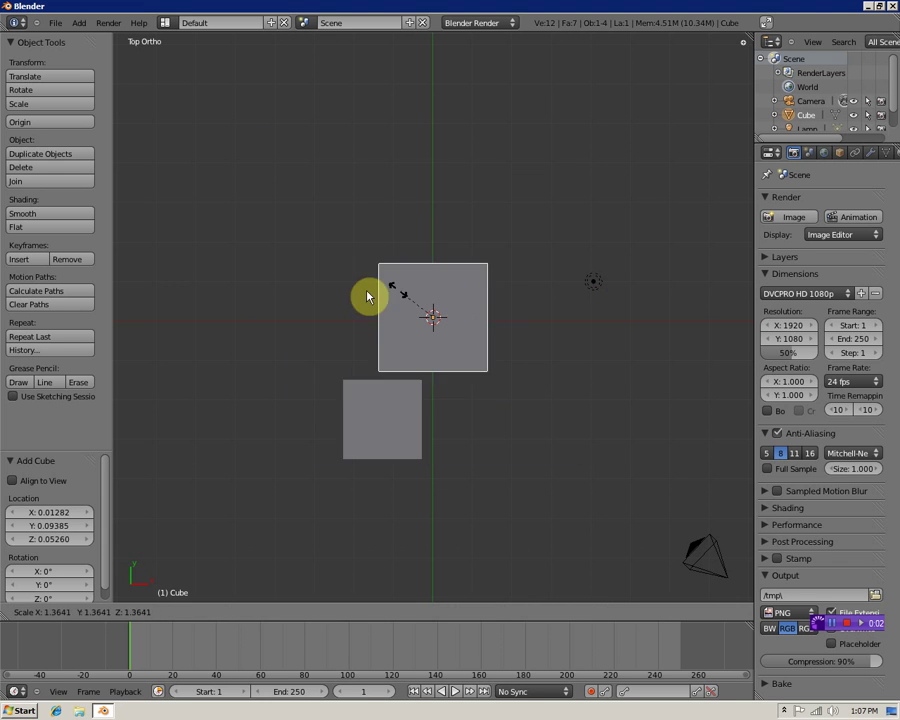
Confirm the cube's Z-axis resize and view it at an angle
key("z")
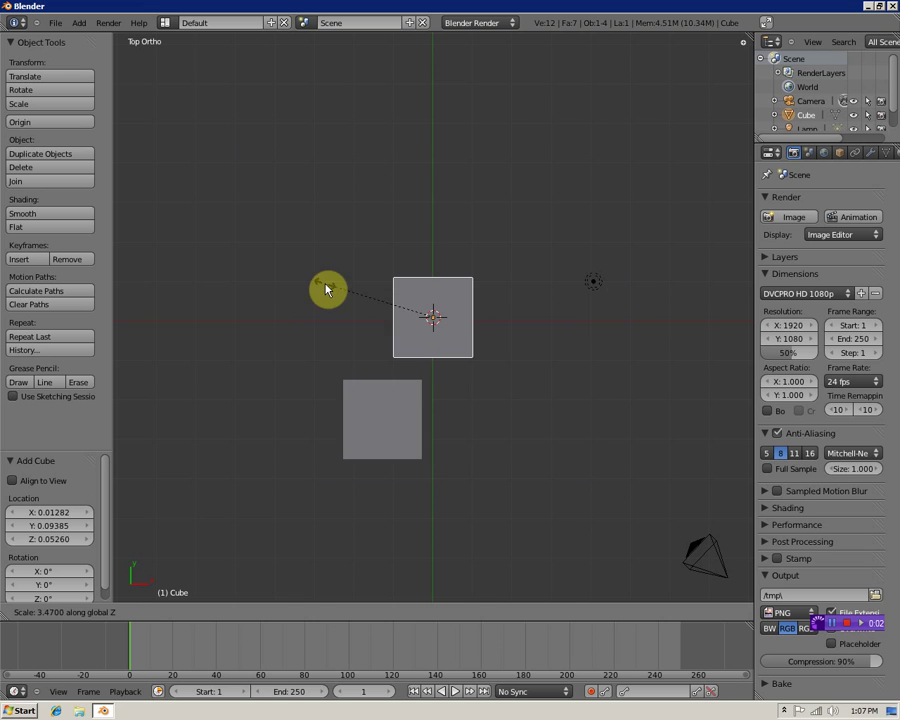
left_click(459, 340)
middle_click_drag(444, 350, 458, 300)
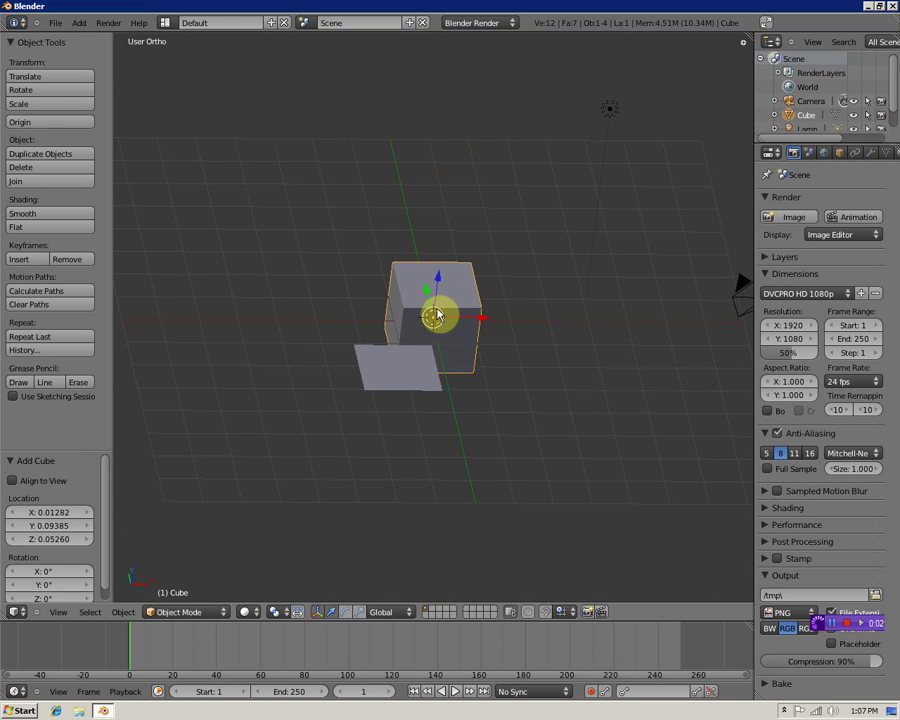
Stretch the cube along the Y axis by a factor of 2.62
key("s")
key("z")
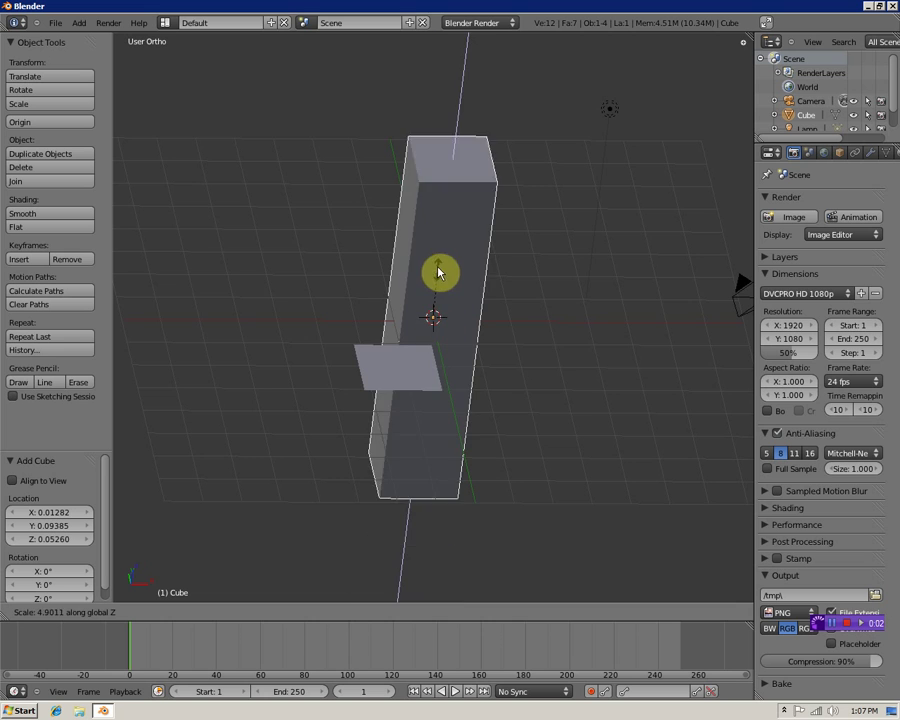
key("x")
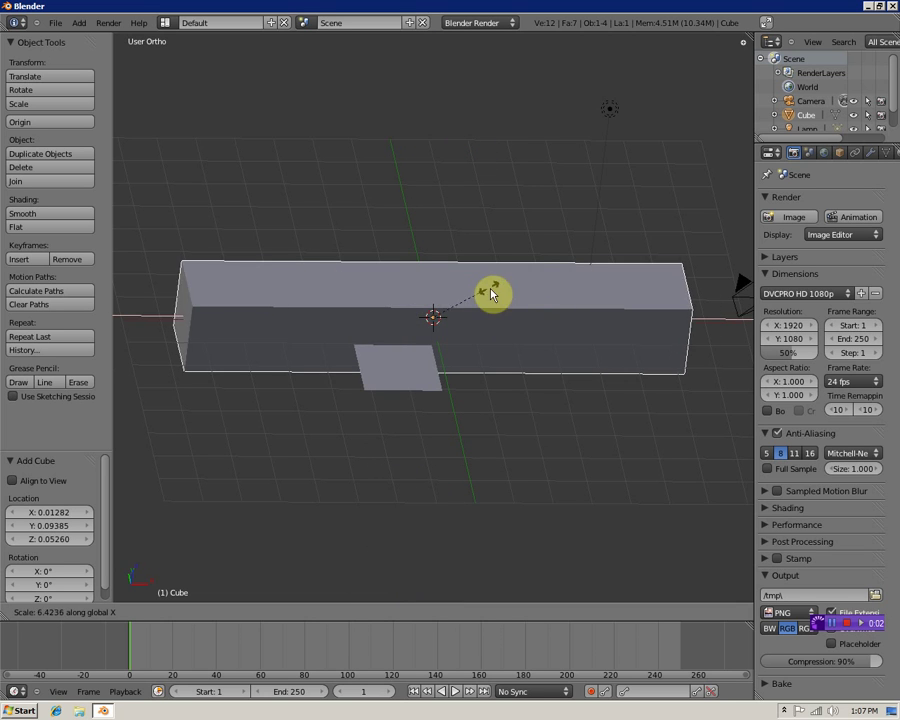
key("y")
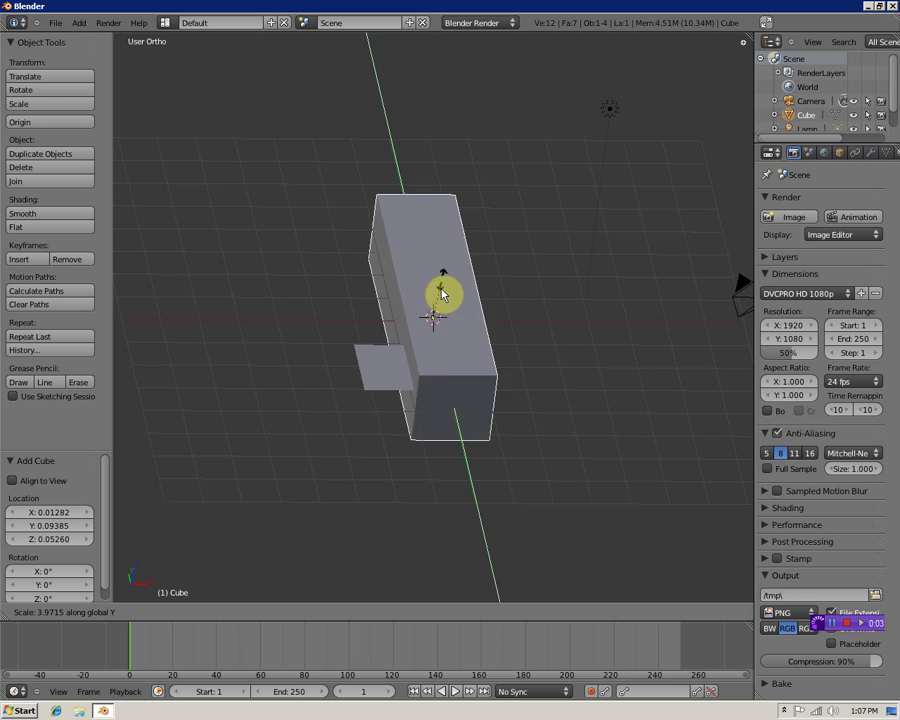
left_click(437, 296)
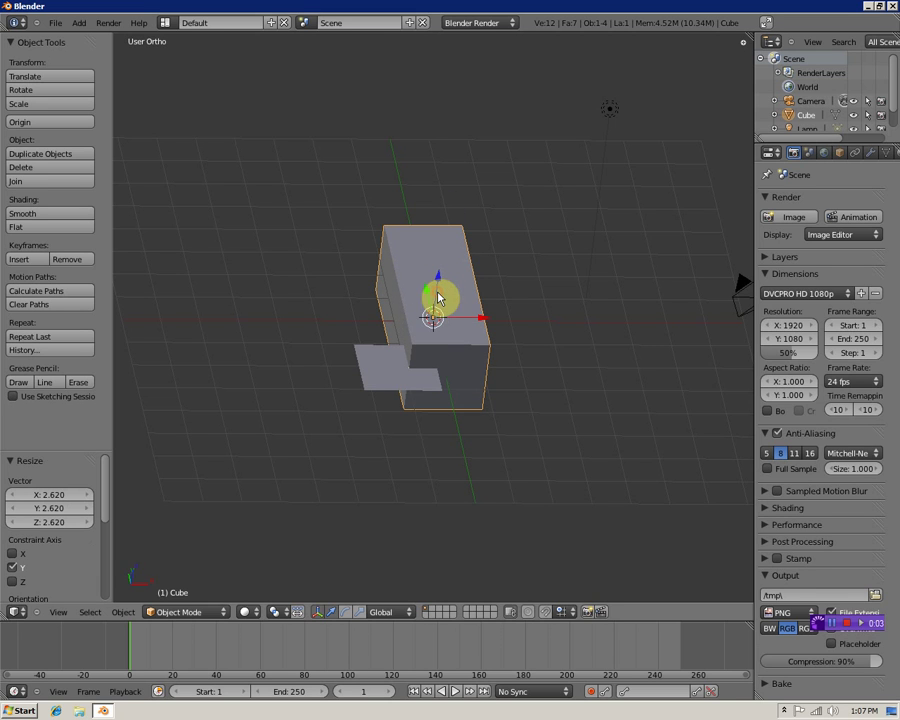
Begin a resize by factor 2, then cancel it to keep the current size
key("s")
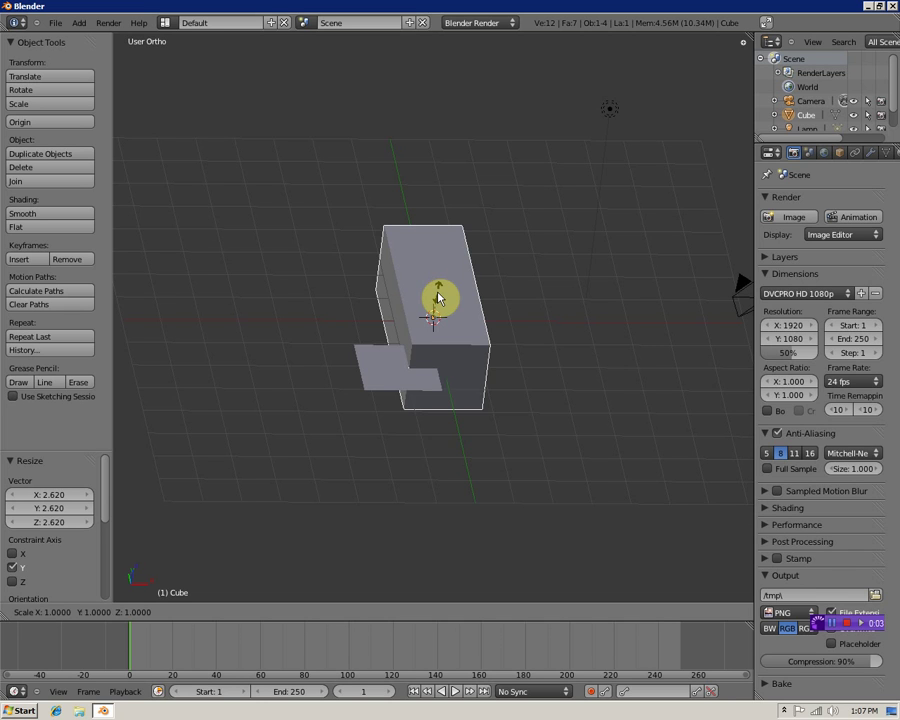
key("2")
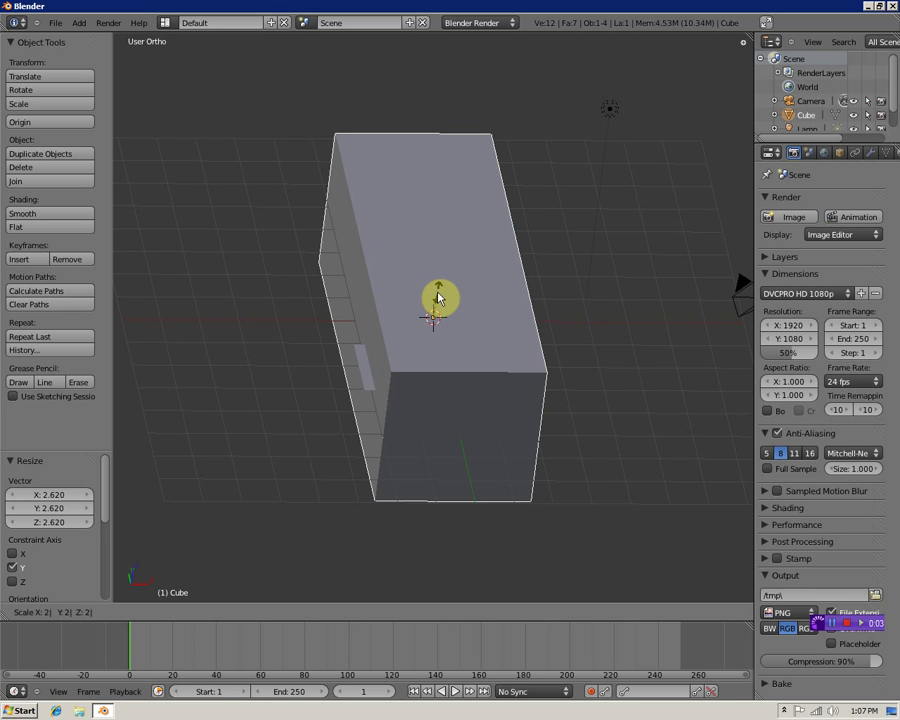
key("Tab")
key("Escape")
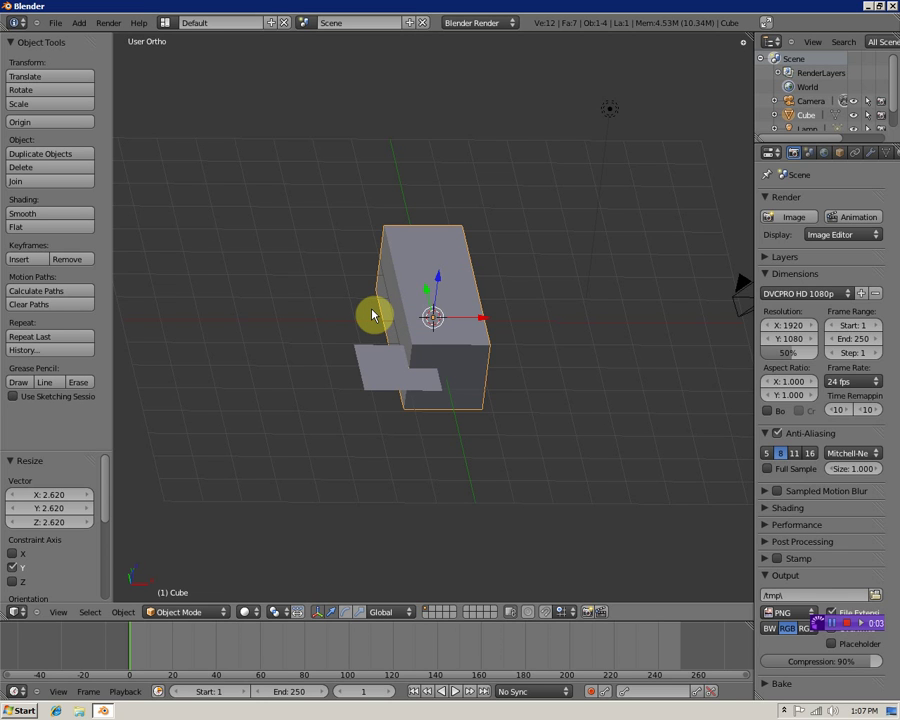
Move the cube back near the centre, nudging it along X and -0.07778 along Y
key("g")
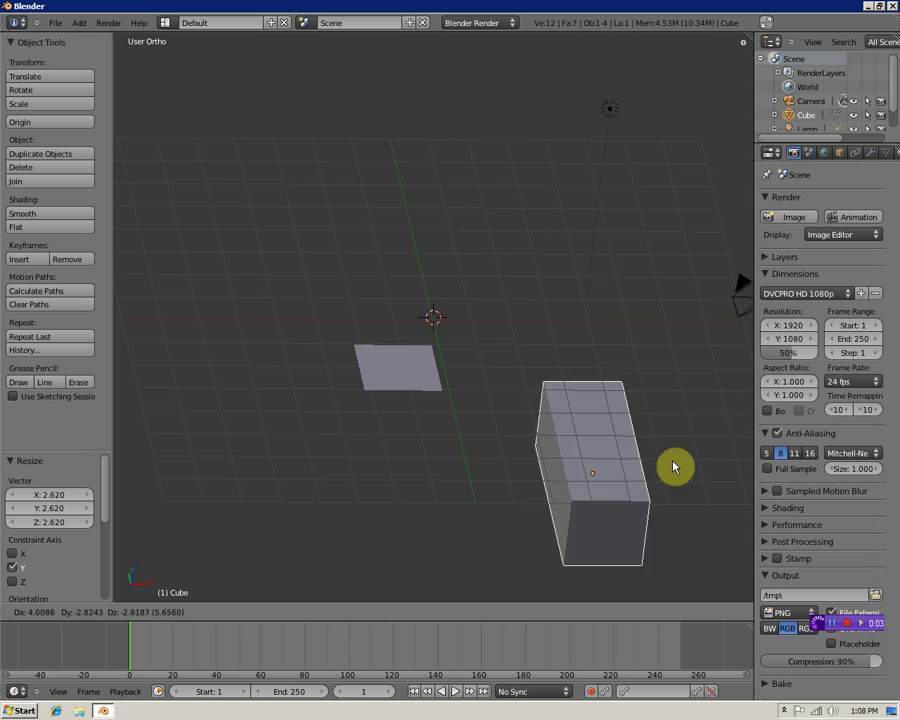
left_click(458, 291)
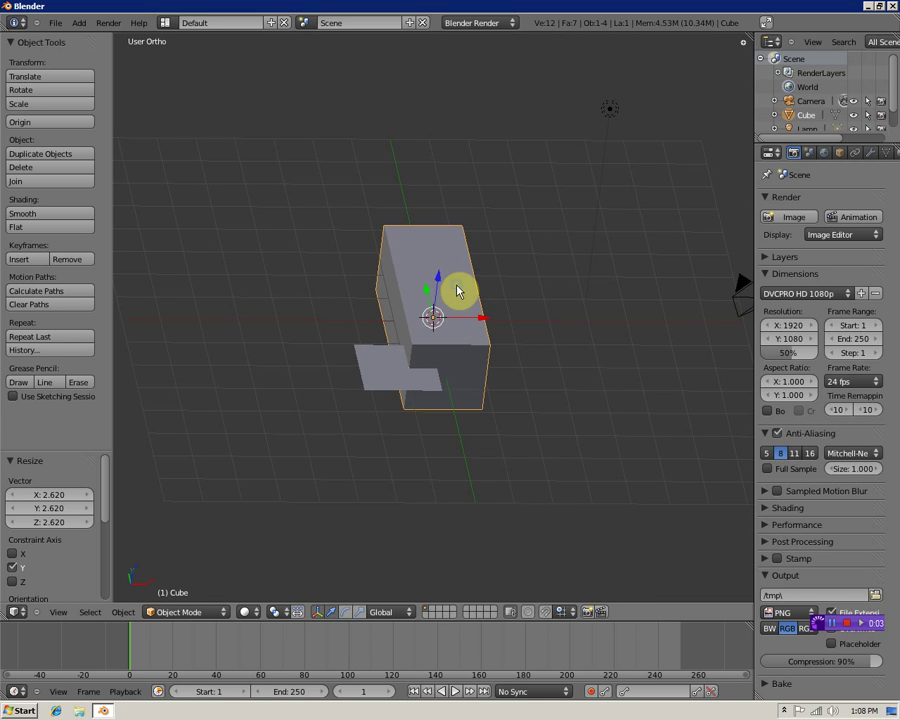
mouse_move(482, 320)
left_mouse_down()
mouse_move(587, 325)
mouse_move(398, 327)
mouse_move(497, 334)
left_mouse_up()
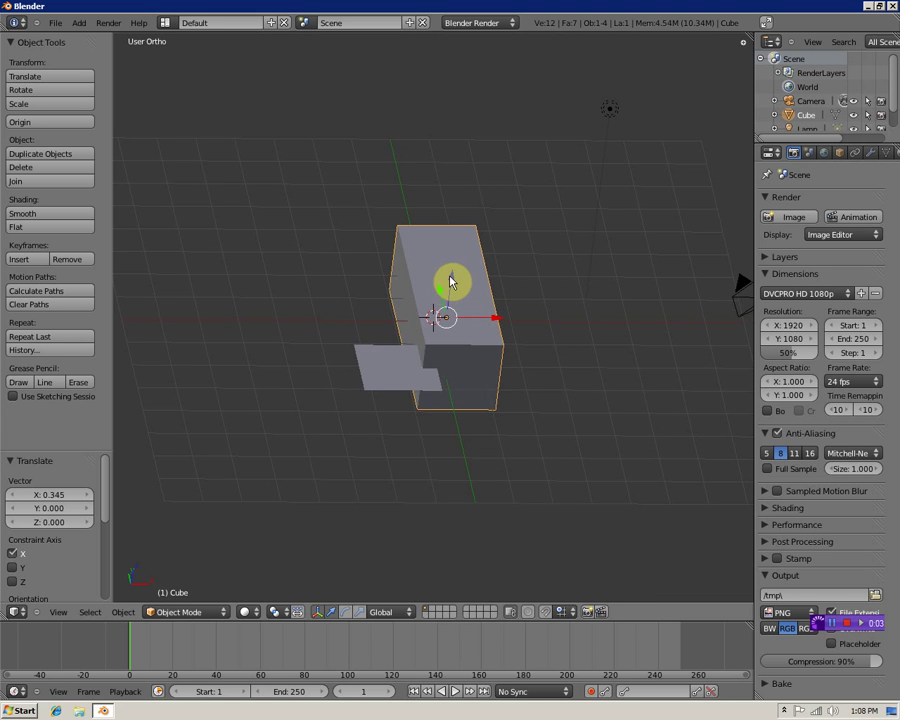
left_click_drag(450, 281, 432, 308)
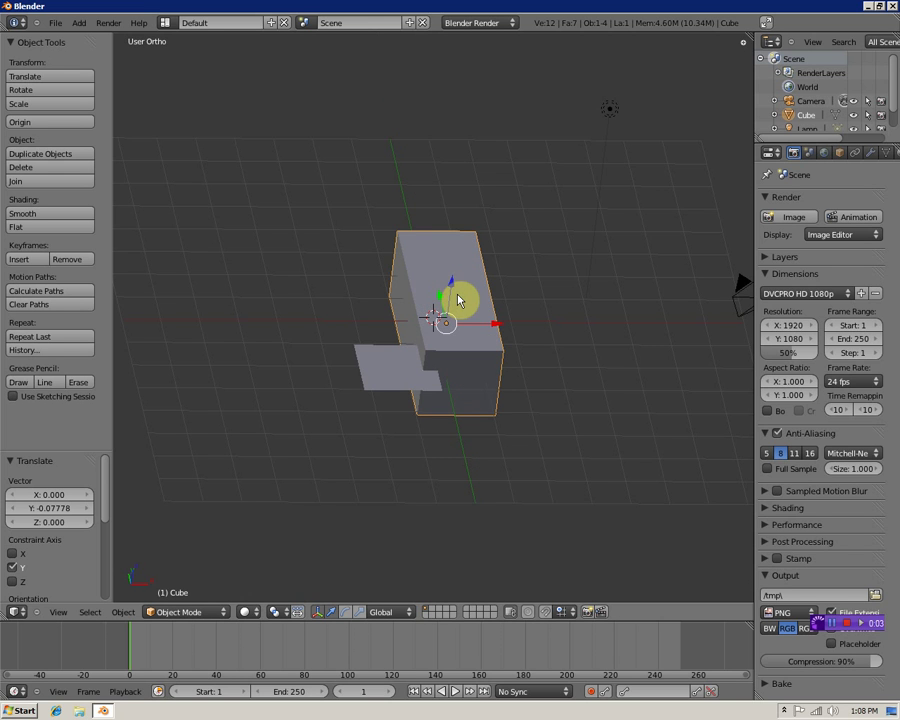
key("g")
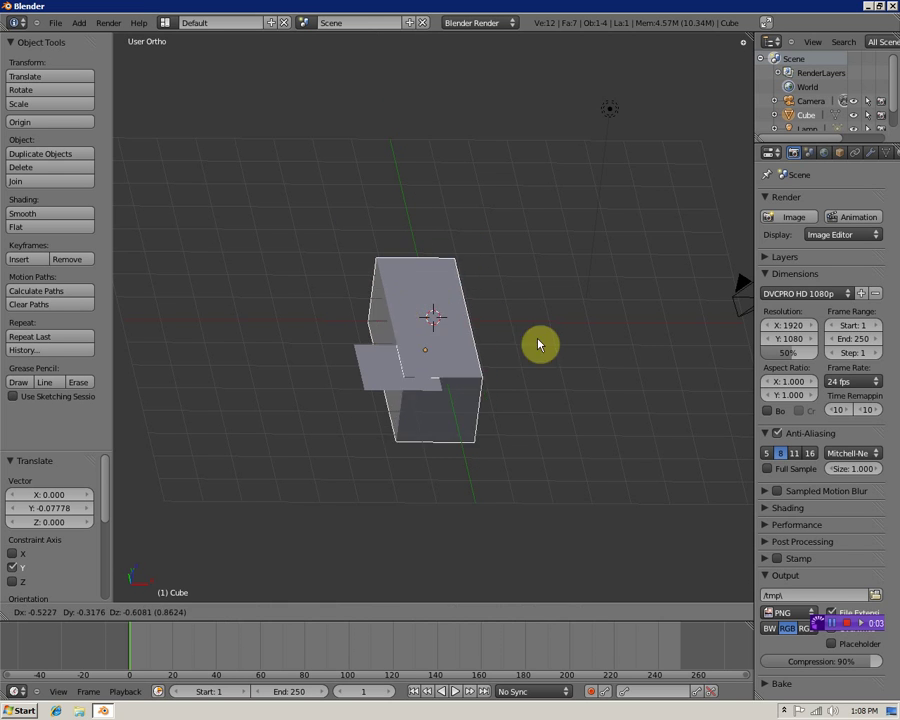
left_click(453, 312)
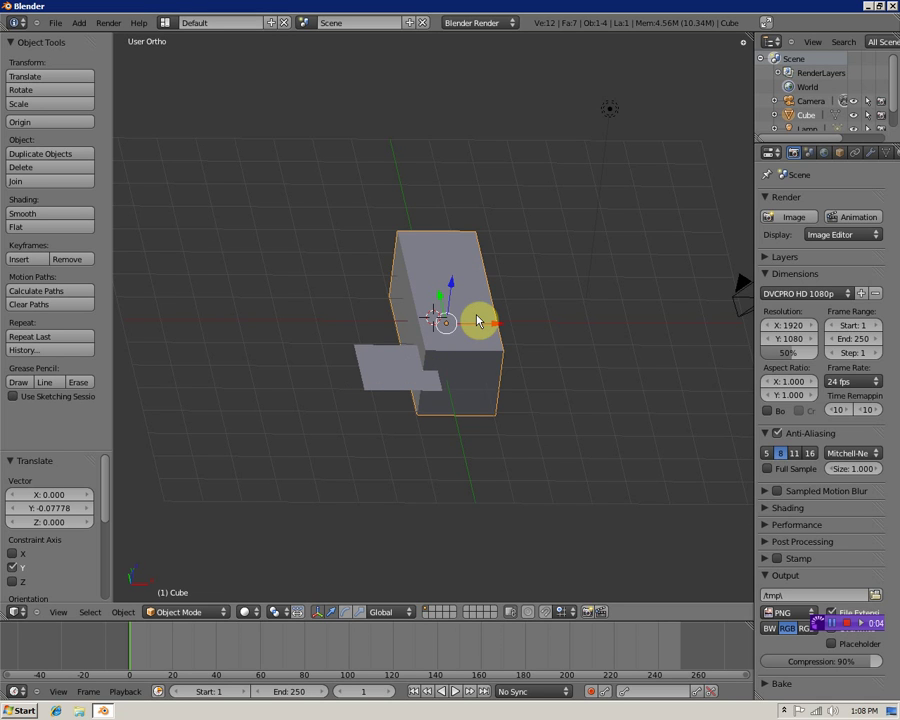
key("r")
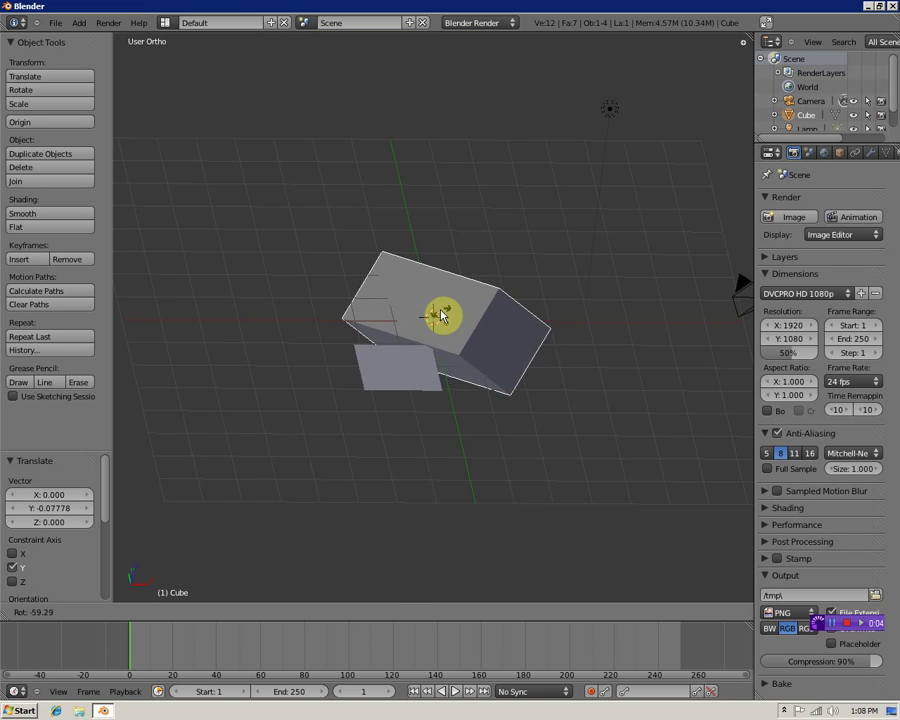
key("z")
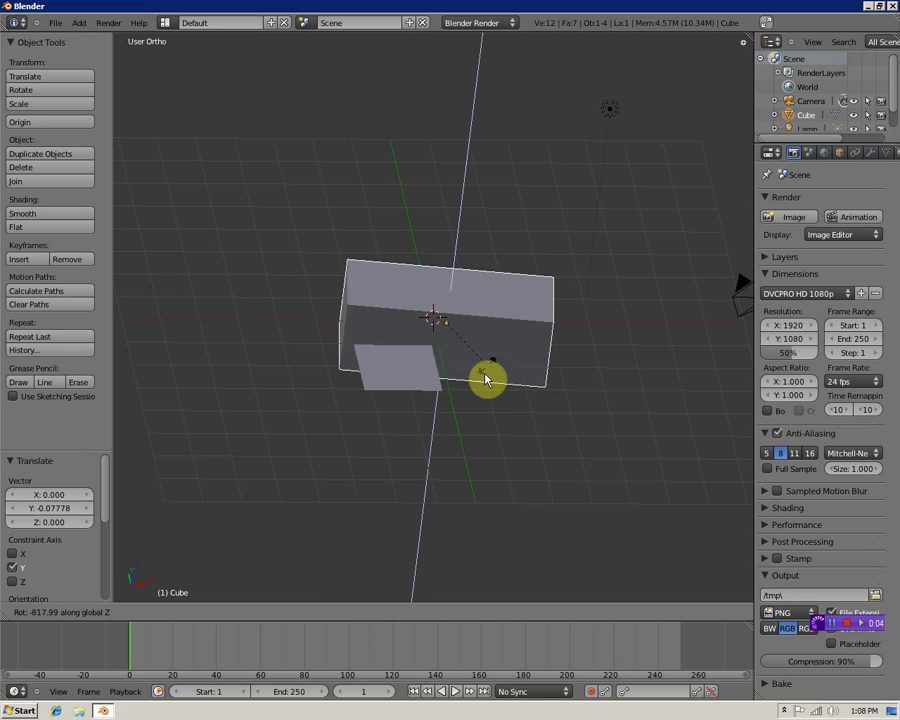
key("x")
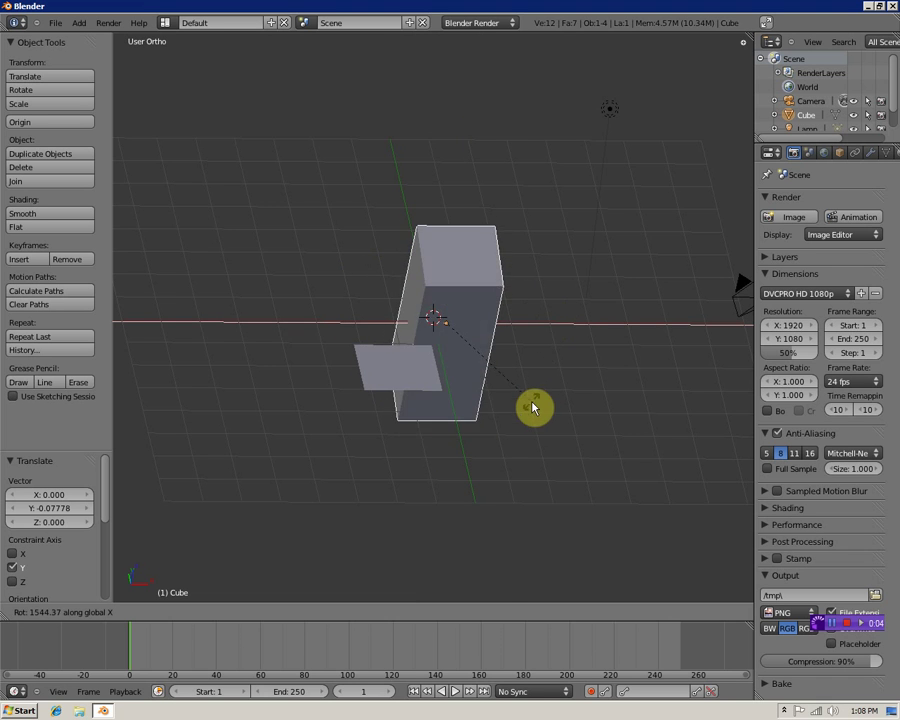
key("y")
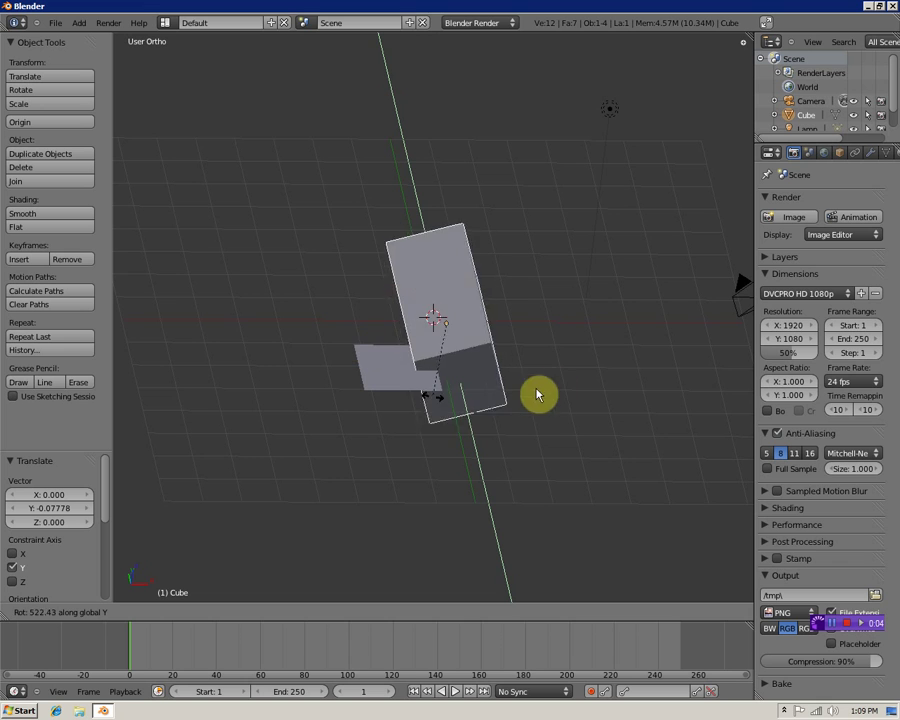
left_click(435, 352)
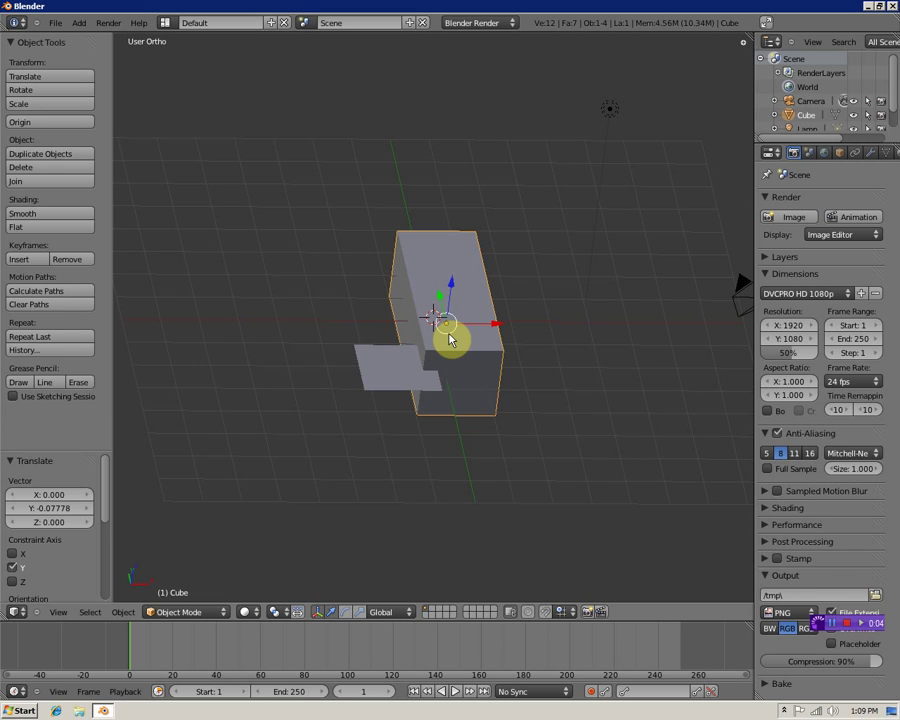
key("Tab")
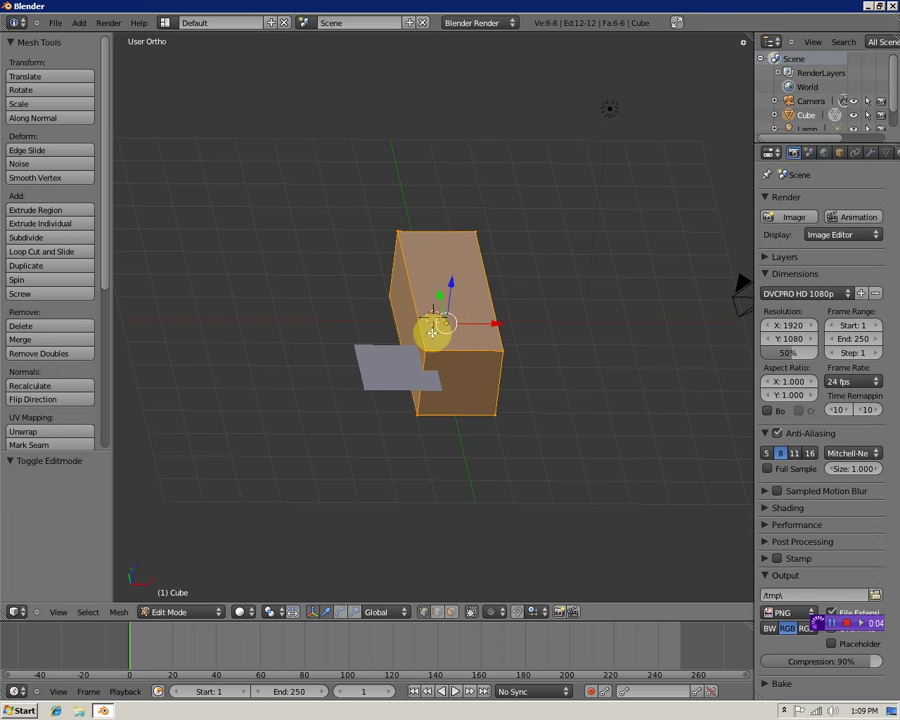
Select the cube's top-face vertices and lower the top face 0.429 along Z
key("a")
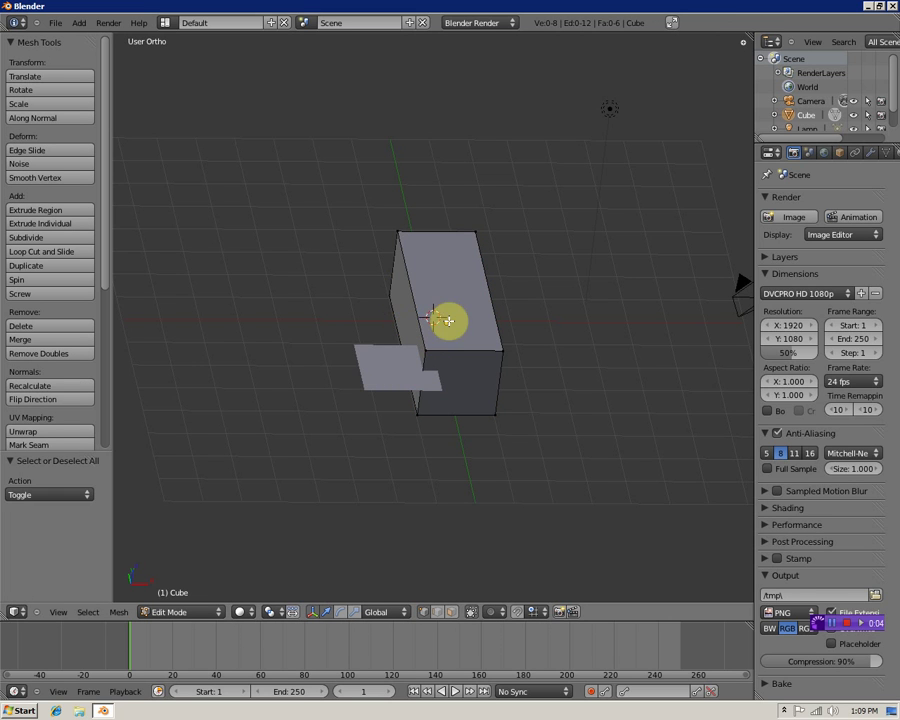
key("b")
left_click_drag(385, 213, 418, 263)
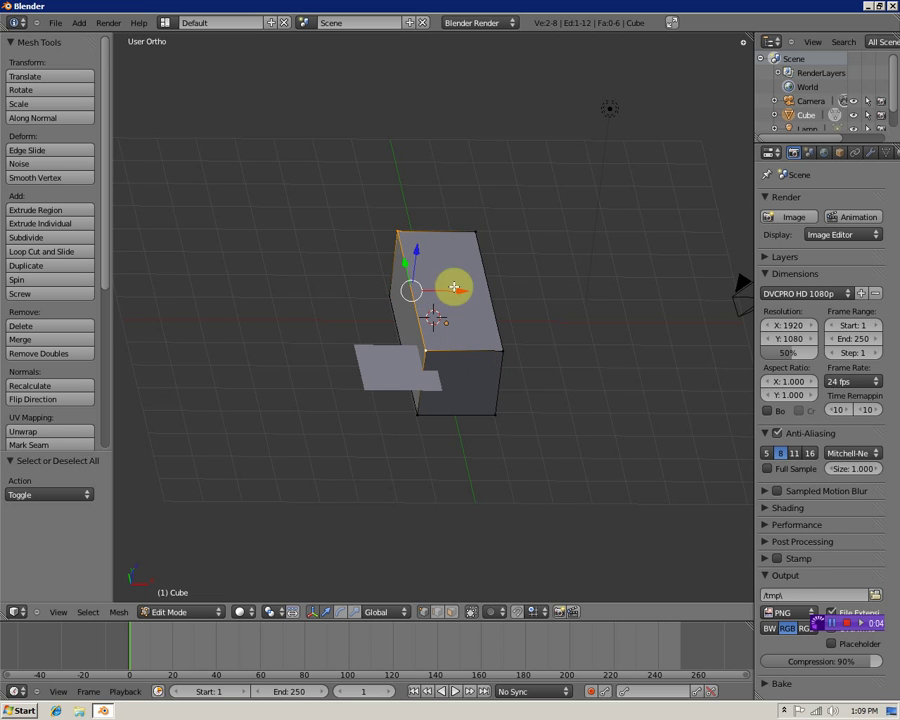
right_click(475, 238, "shift")
right_click(501, 347, "shift")
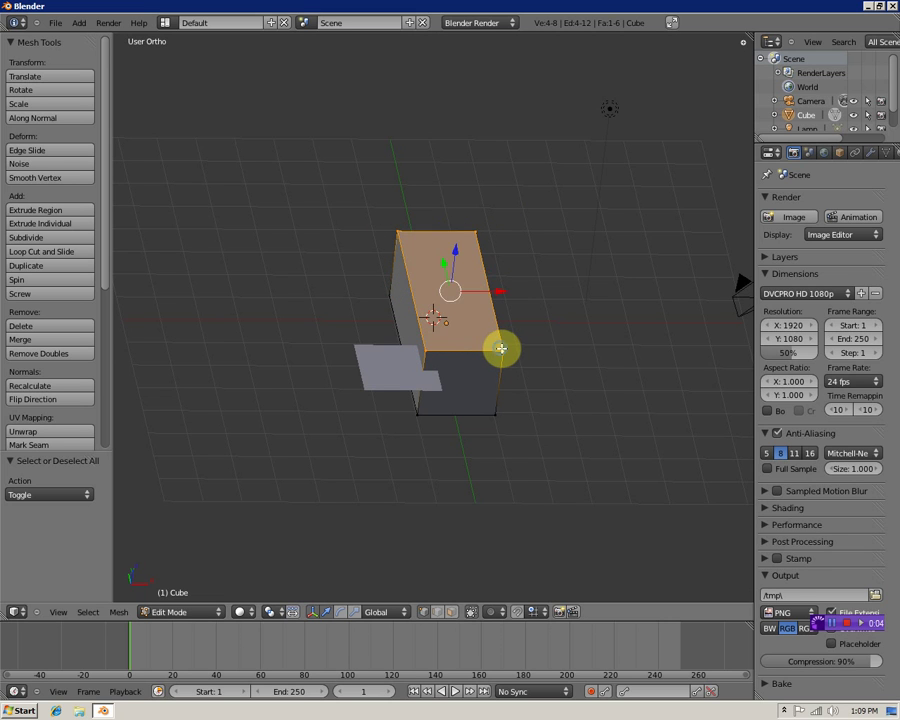
key("a")
key("b")
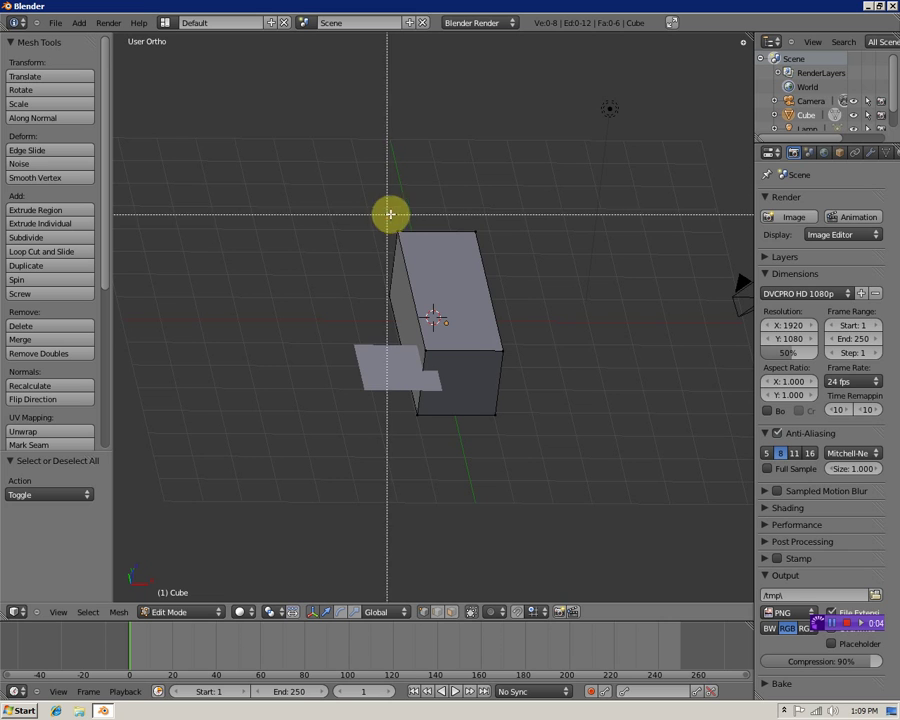
left_click_drag(392, 214, 490, 261)
key("b")
left_click_drag(412, 327, 523, 369)
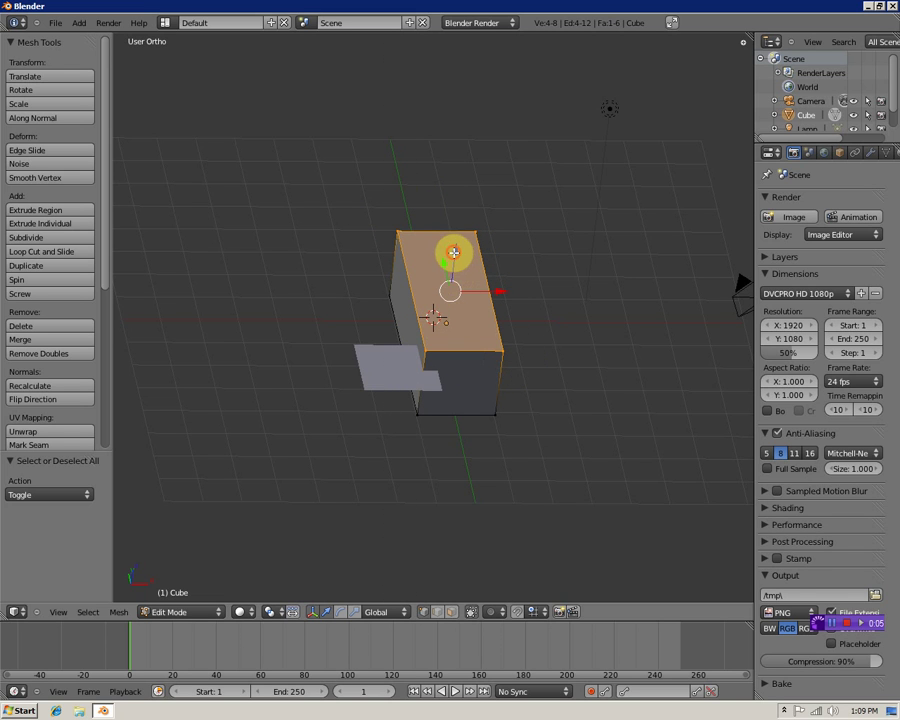
mouse_move(453, 252)
left_mouse_down()
mouse_move(464, 205)
mouse_move(443, 321)
mouse_move(466, 259)
mouse_move(464, 267)
left_mouse_up()
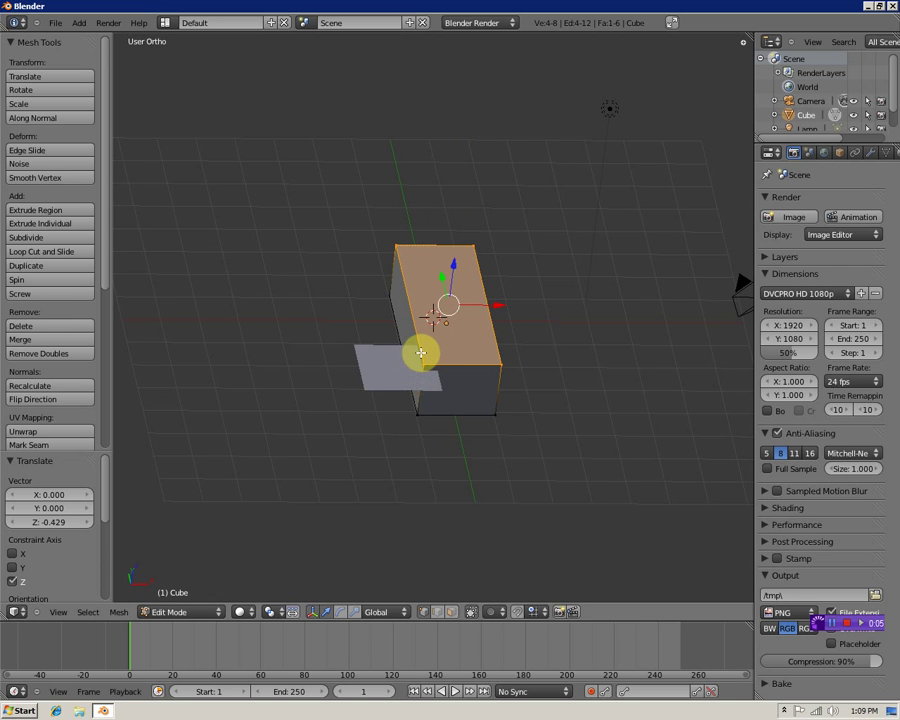
Extrude the top face upward and shrink it to 0.585 size
key("e")
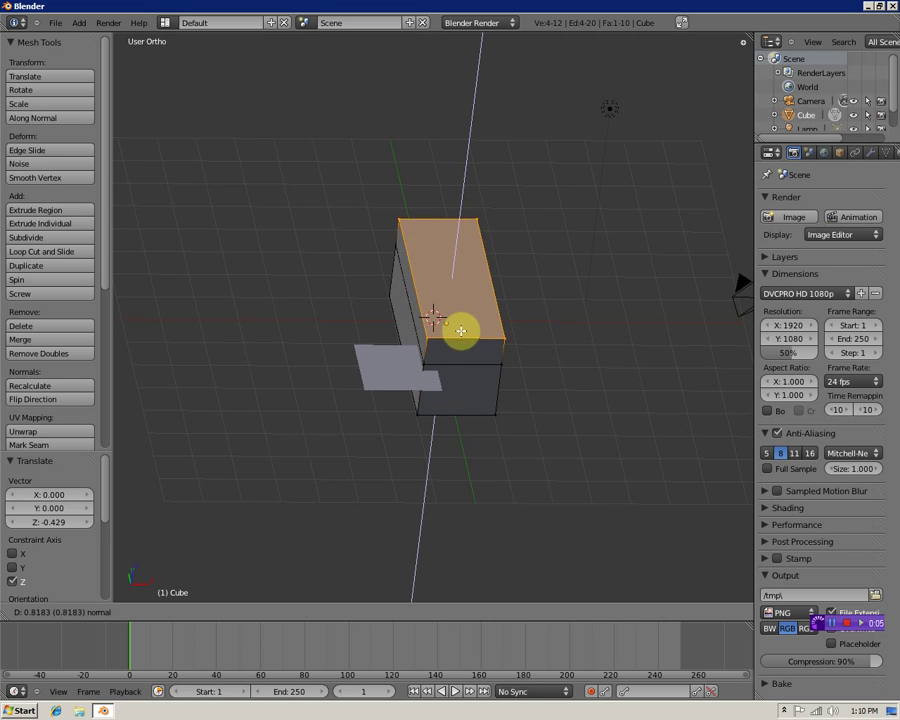
left_click(467, 325)
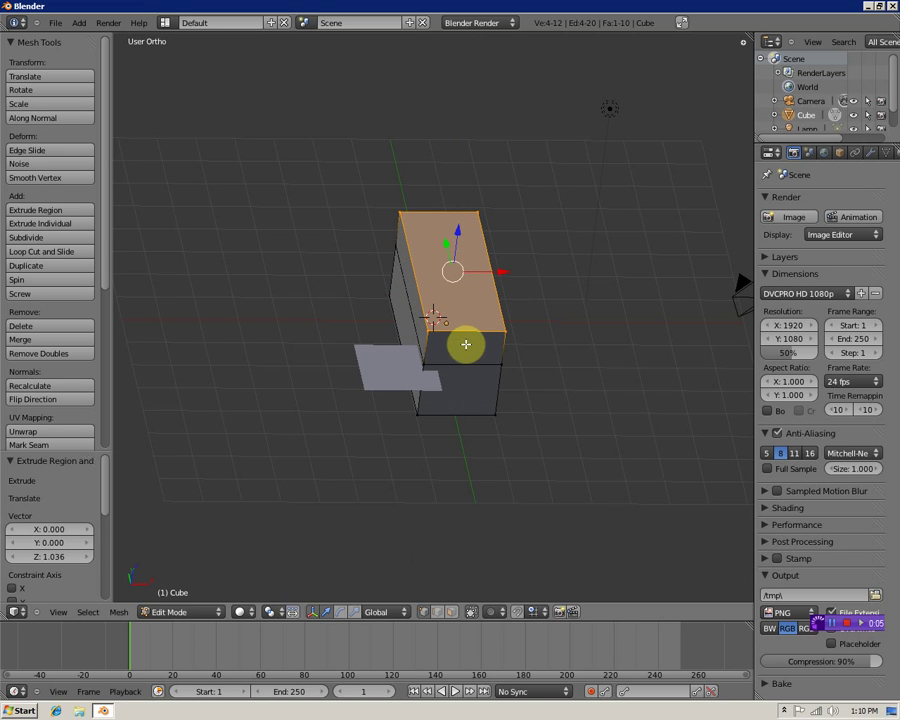
key("s")
left_click(457, 312)
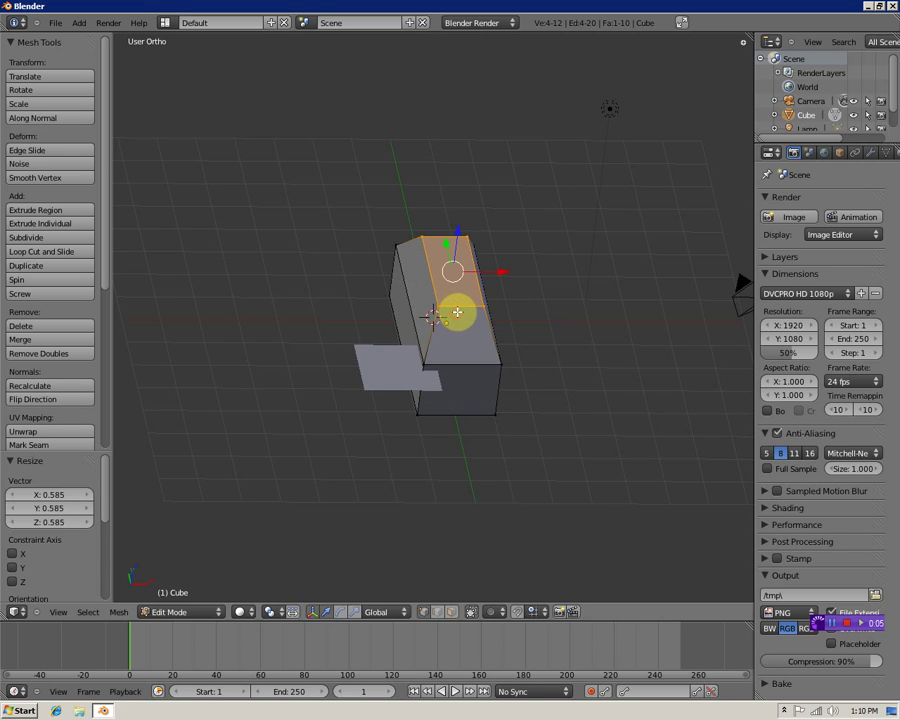
Extrude the top face twice more, then shift it right along X and down along Z
key("e")
left_click(470, 263)
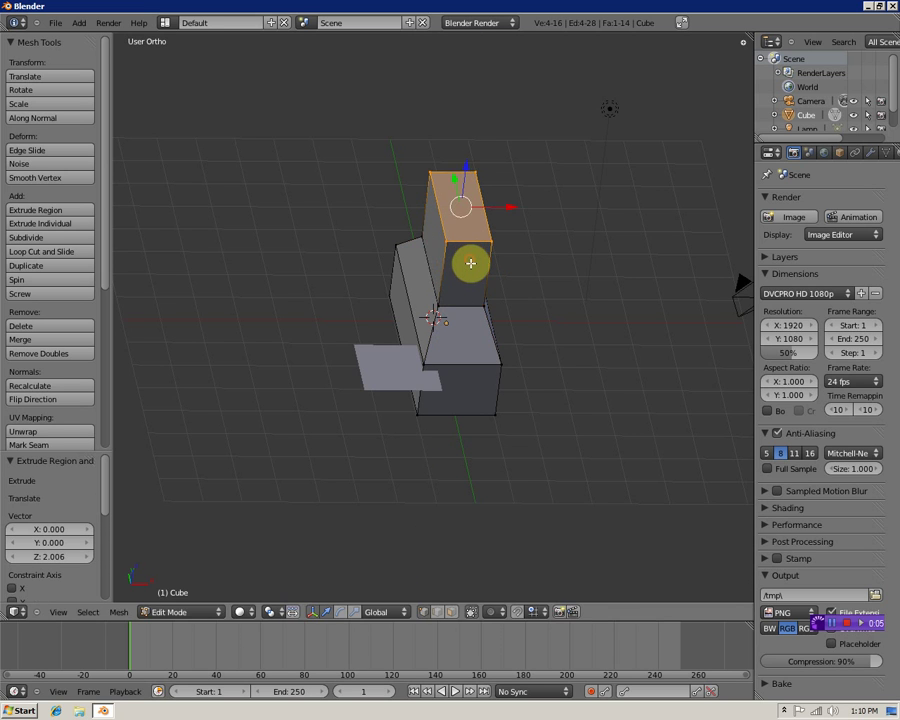
key("e")
left_click(486, 136)
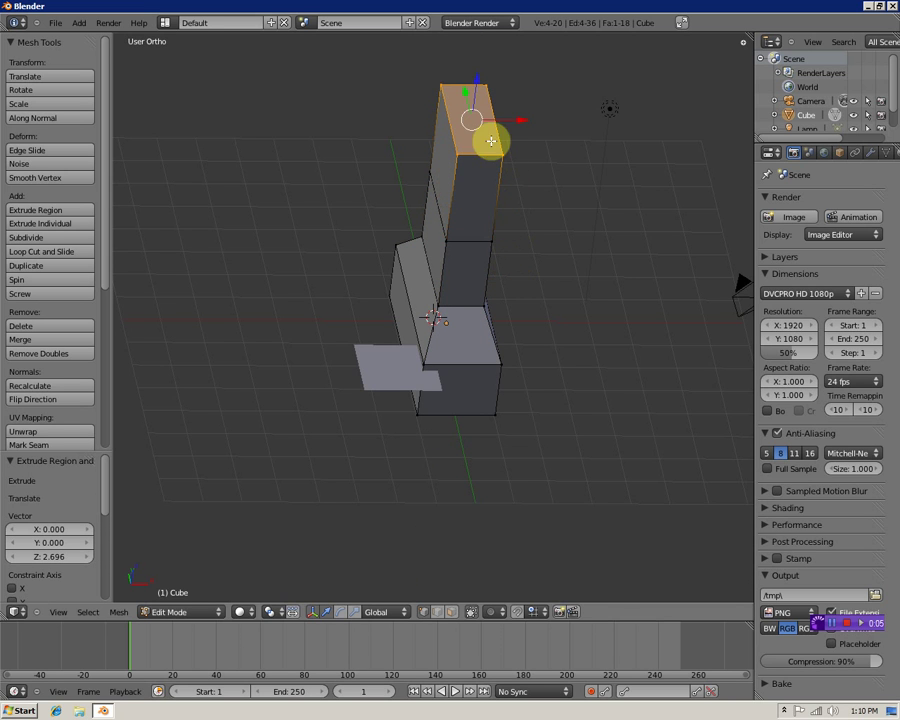
left_click_drag(536, 120, 568, 162)
middle_click_drag(582, 295, 521, 253)
Orbit around the finished hook shape to inspect it, abandoning a rotation
middle_click_drag(425, 278, 404, 278)
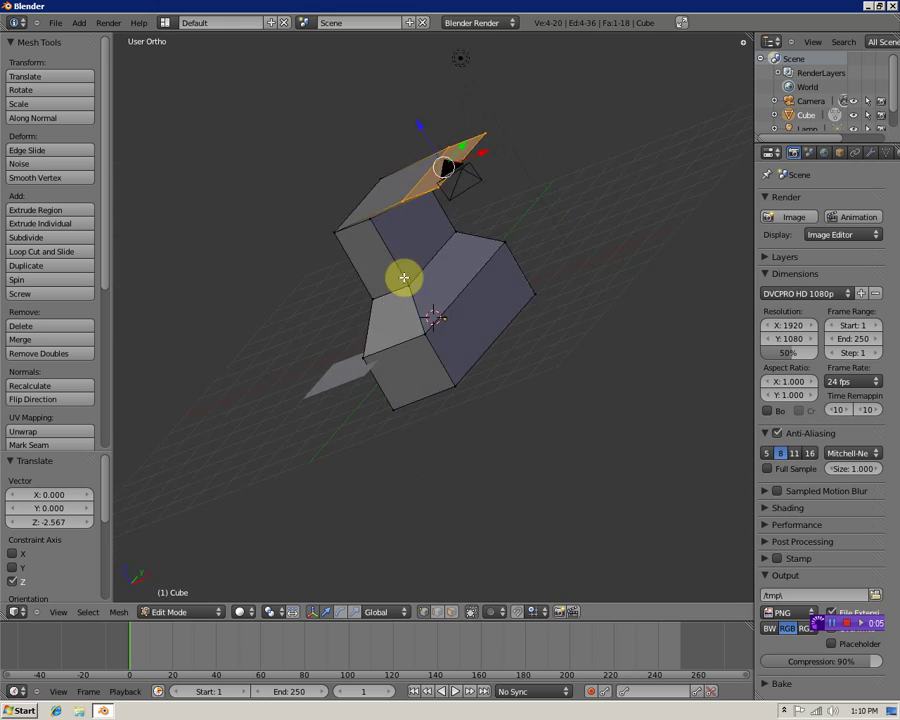
middle_click_drag(535, 289, 527, 340)
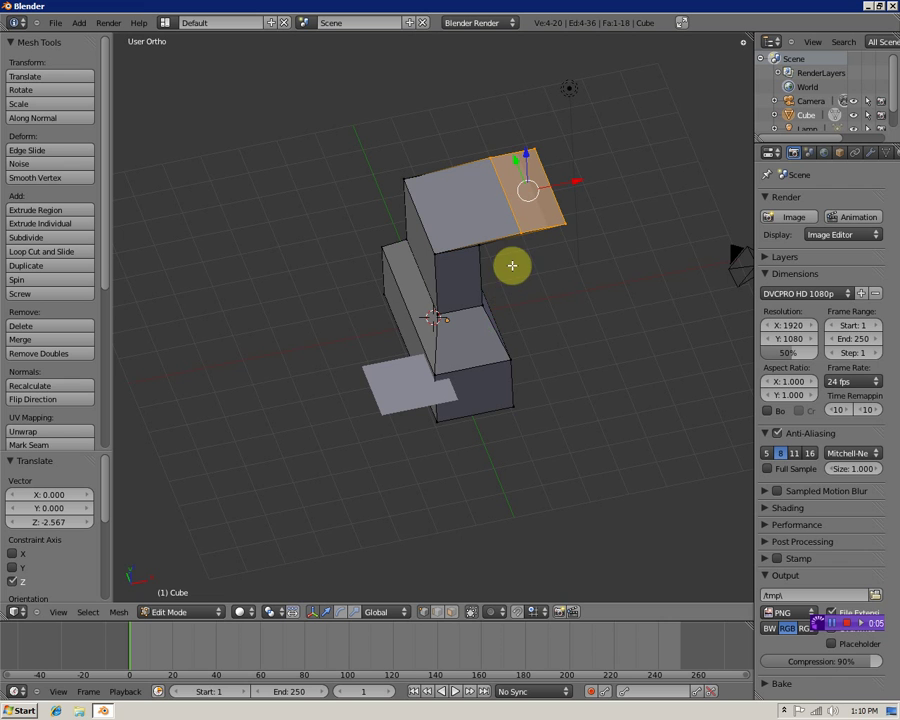
key("r")
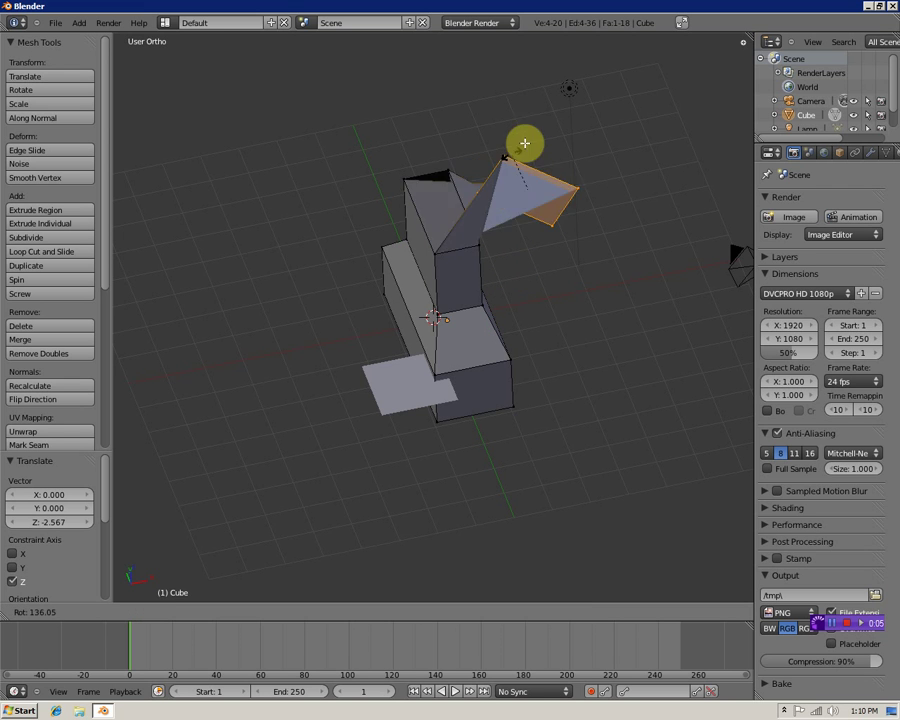
key("Escape")
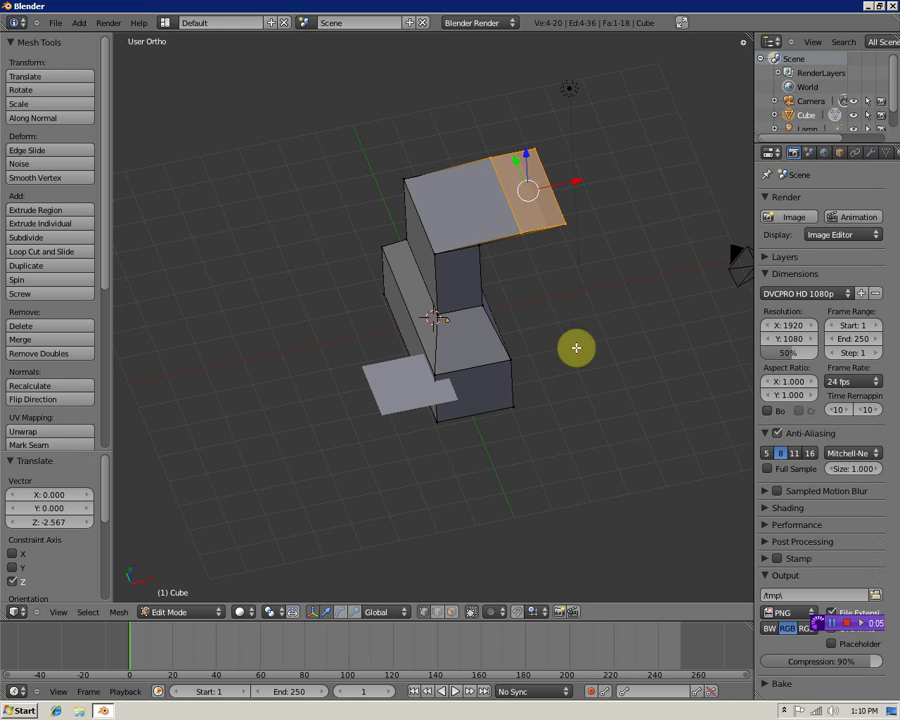
middle_click_drag(574, 346, 494, 402)
Box-select the whole extruded mesh, delete its faces, then undo the deletion
key("b")
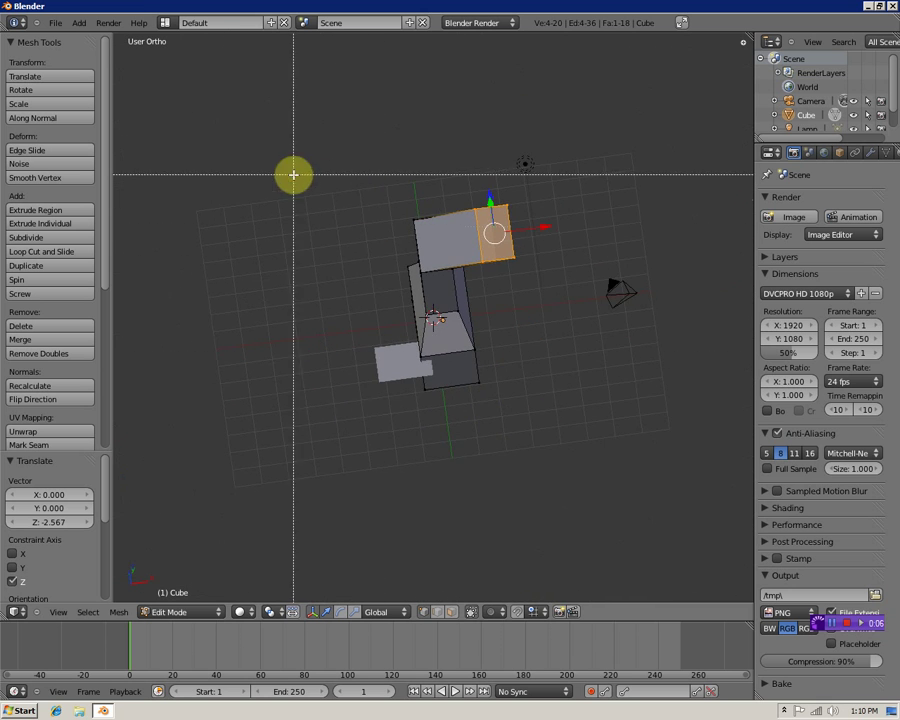
left_click_drag(320, 180, 532, 436)
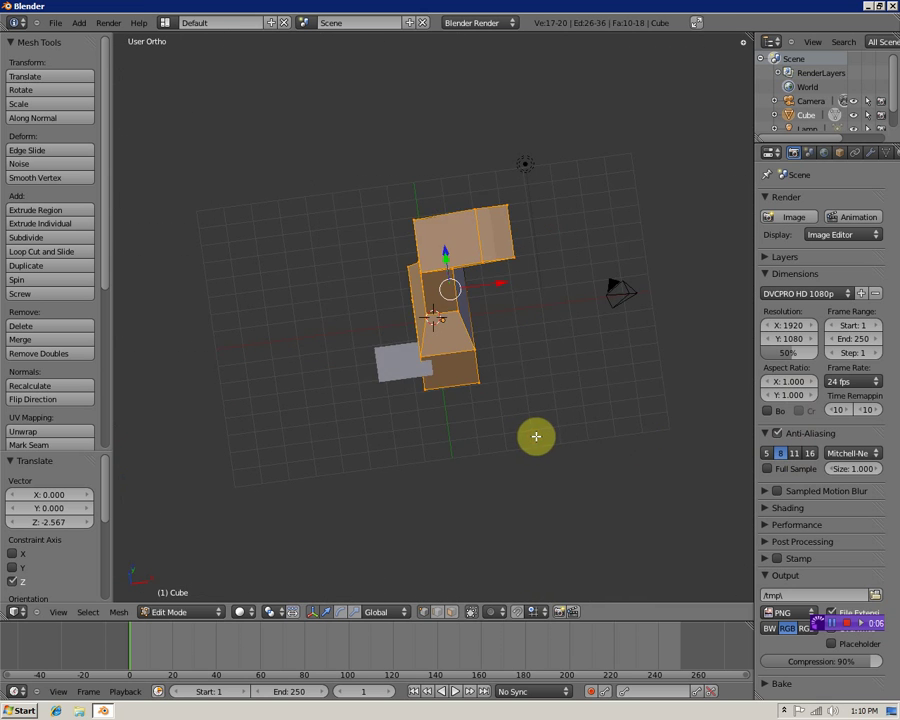
key("x")
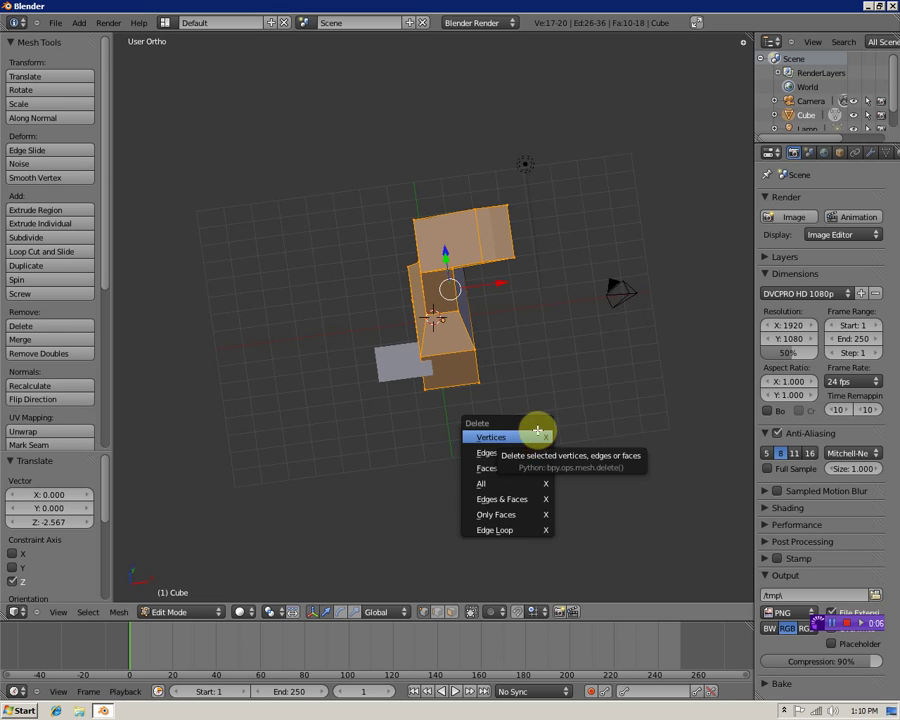
key("x")
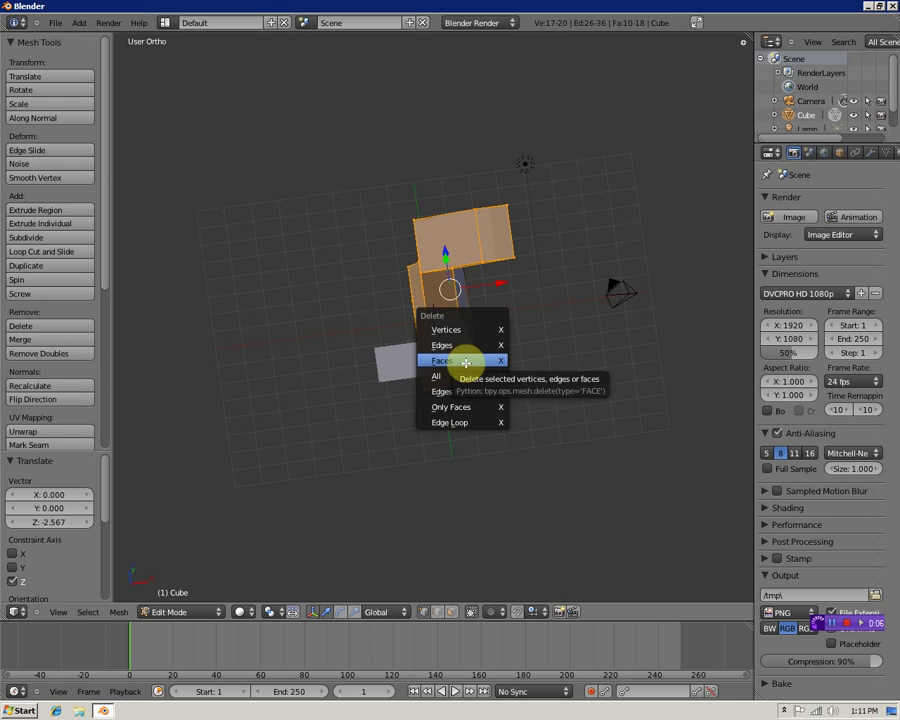
left_click(466, 363)
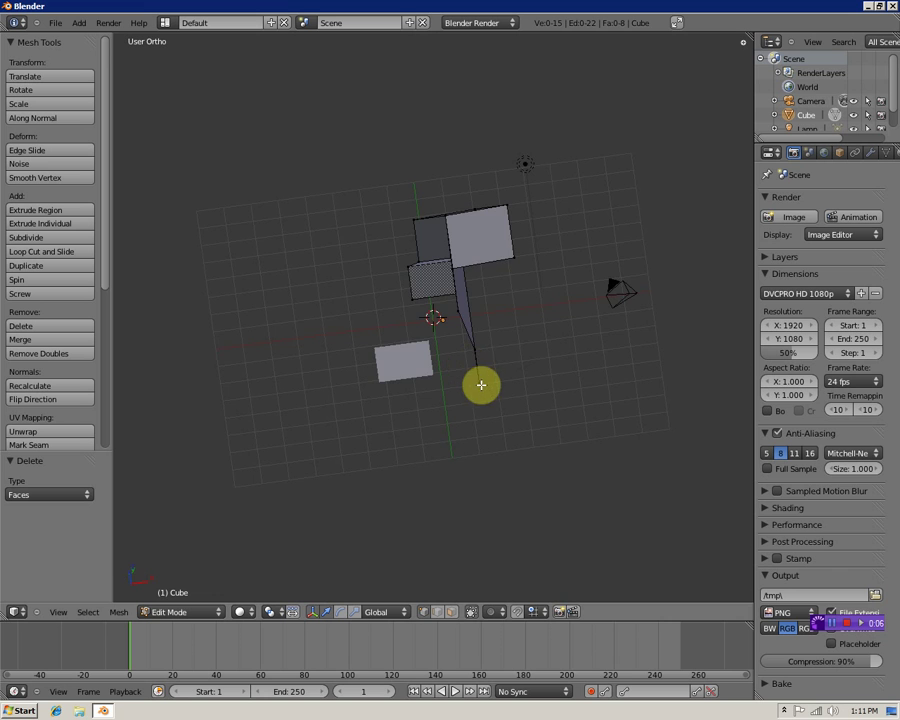
middle_click_drag(480, 384, 505, 338)
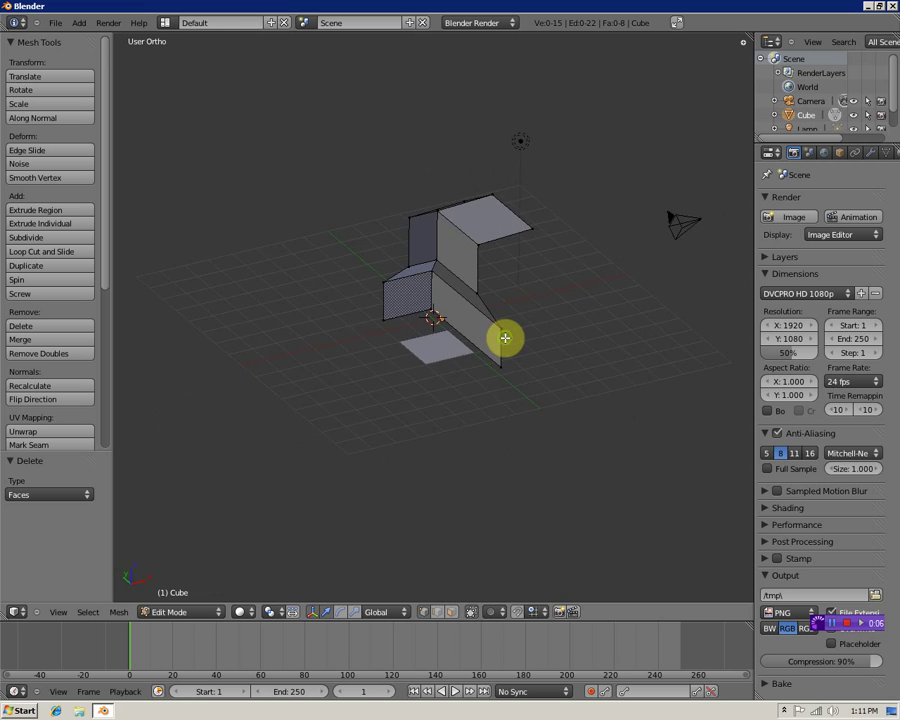
key("ctrl+z")
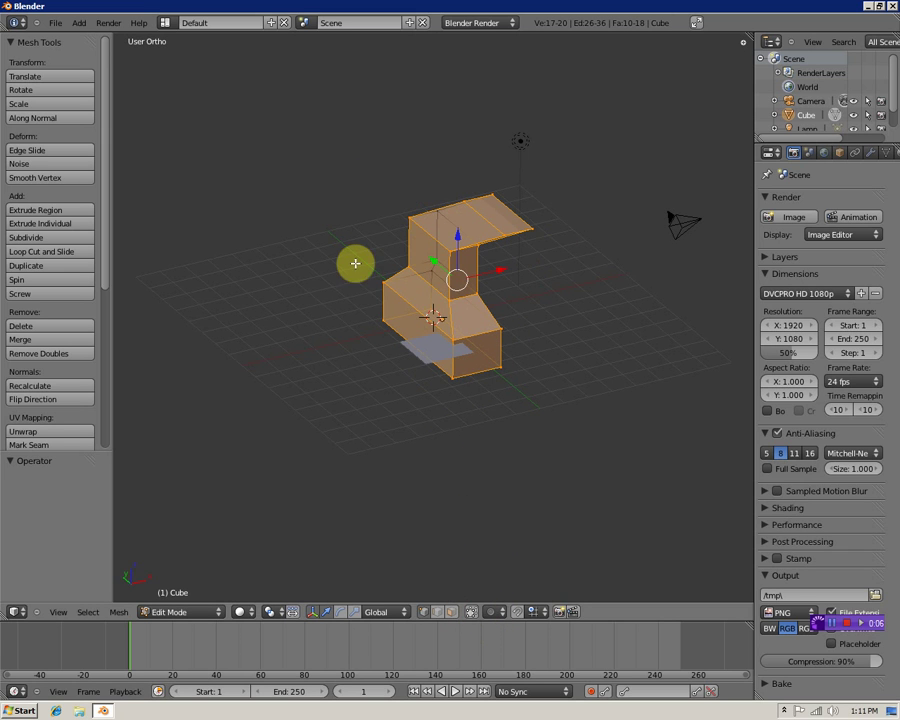
Box-select the mesh again and delete its edges instead of faces, leaving a single face
key("b")
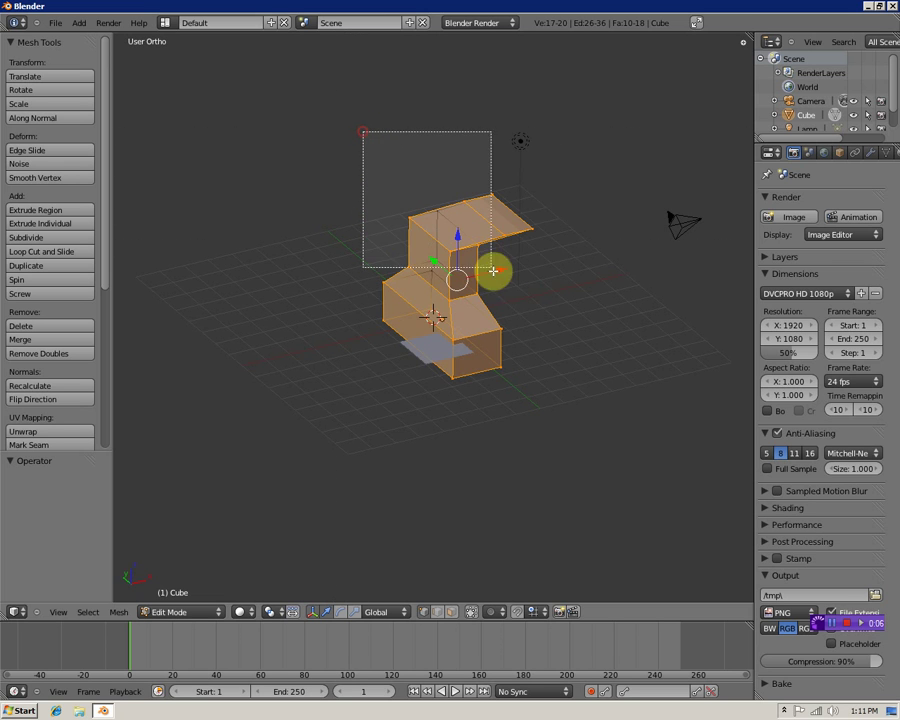
left_click_drag(493, 270, 569, 391)
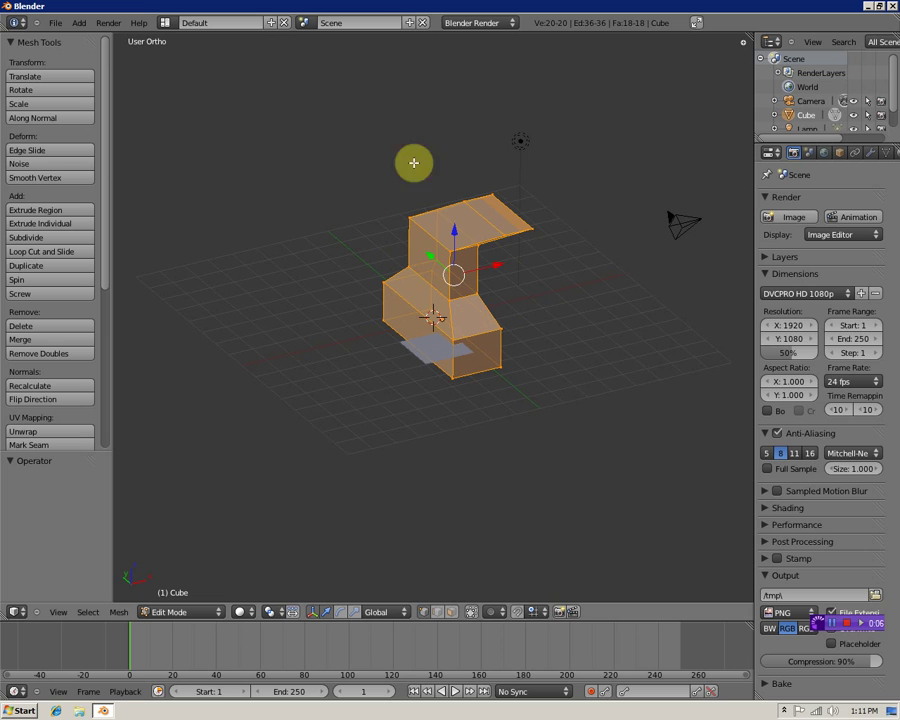
key("x")
left_click(434, 309)
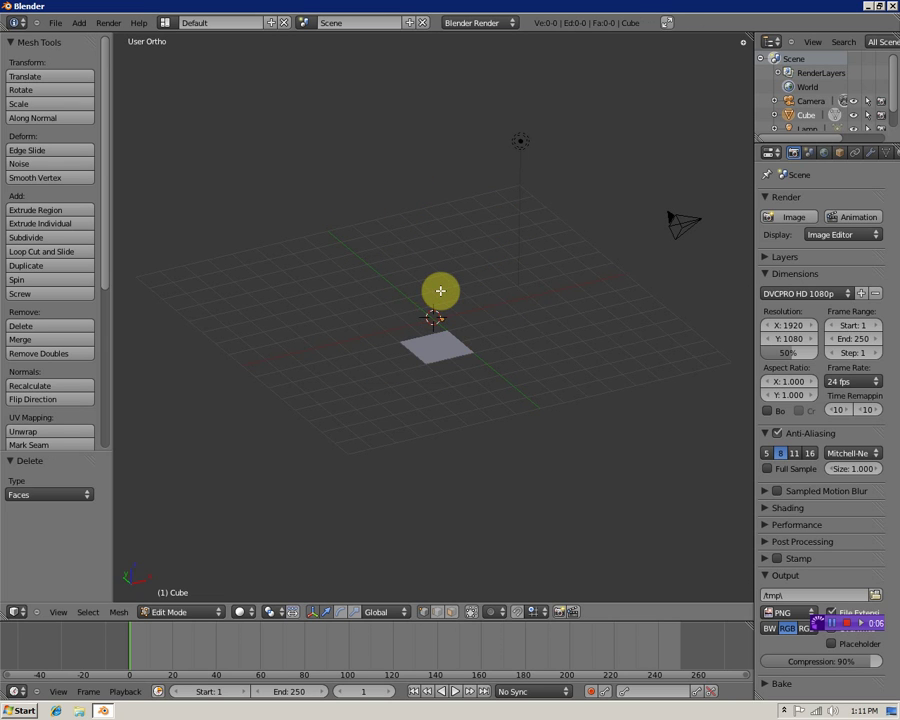
key("ctrl+z")
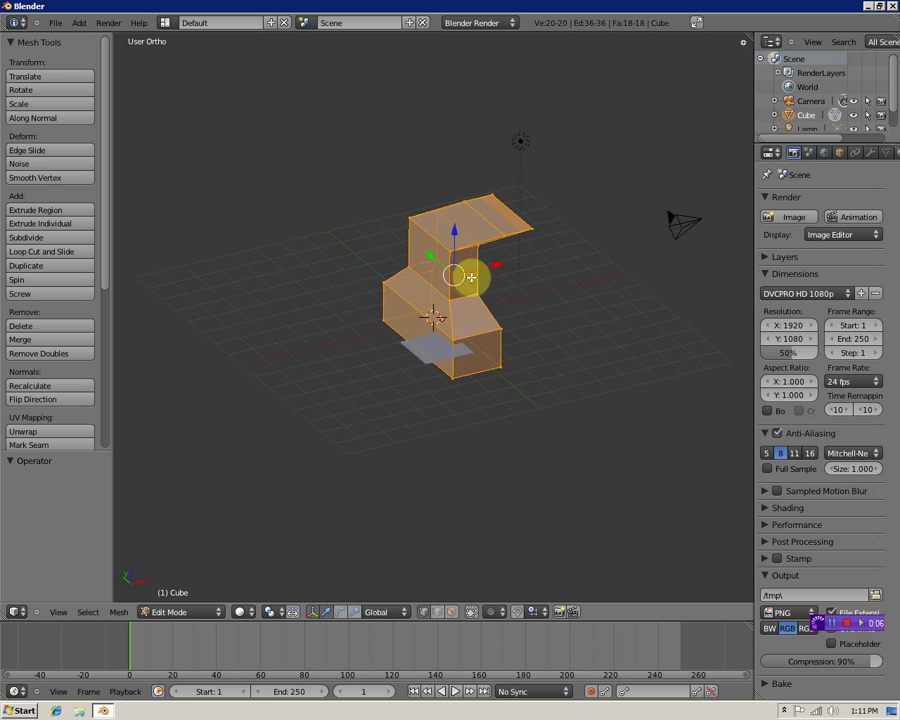
key("x")
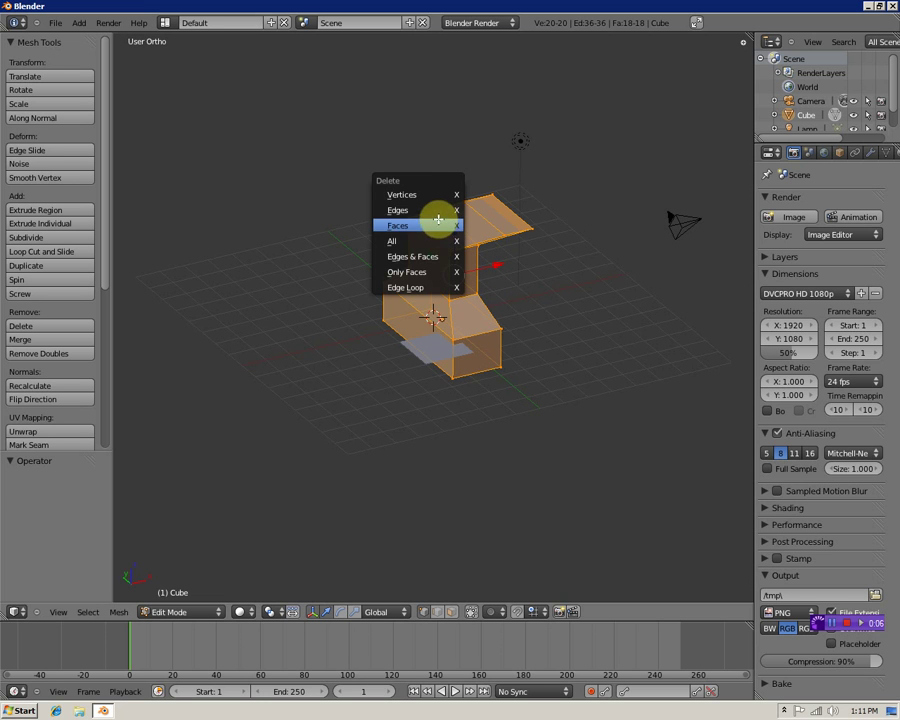
left_click(437, 210)
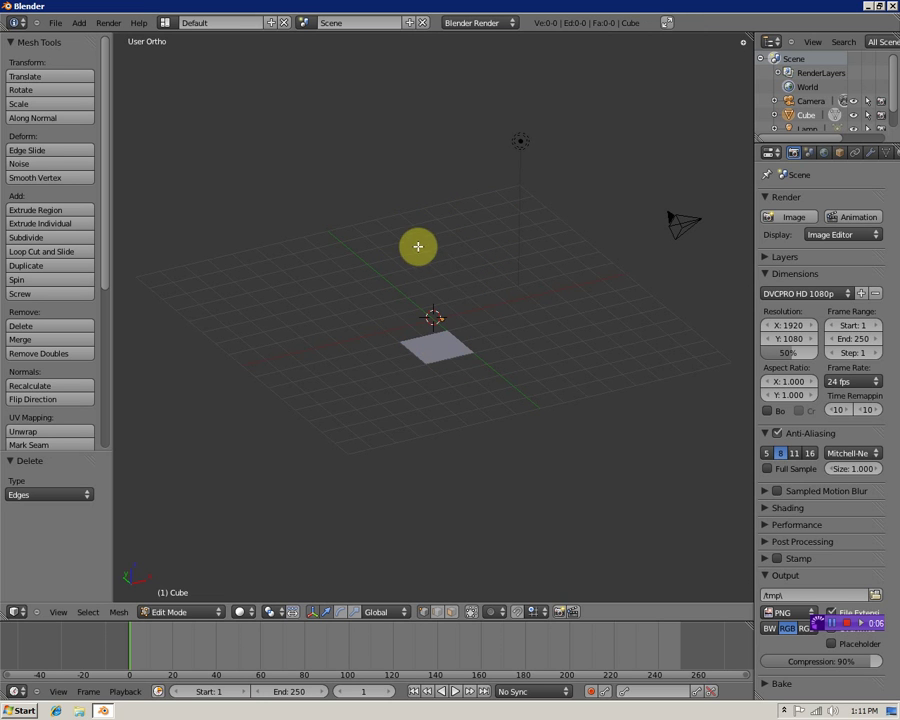
middle_click_drag(550, 348, 292, 436)
Return to Object Mode and view the flat square through the camera
key("Tab")
scroll(466, 422, "down", 5)
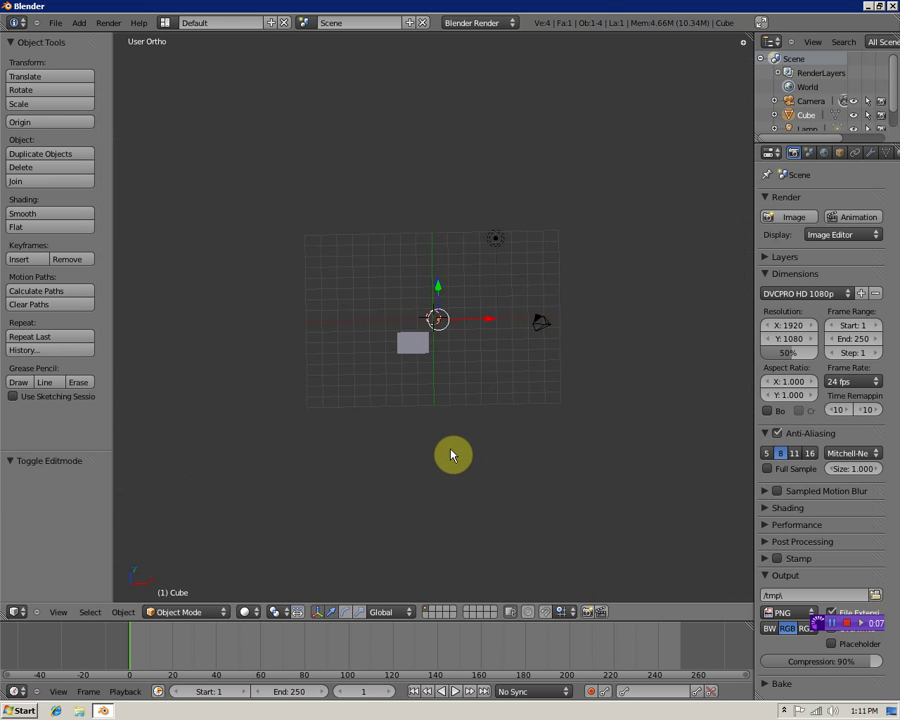
scroll(452, 446, "up", 5)
scroll(454, 438, "up", 1)
scroll(454, 438, "down", 2)
scroll(448, 436, "up", 3)
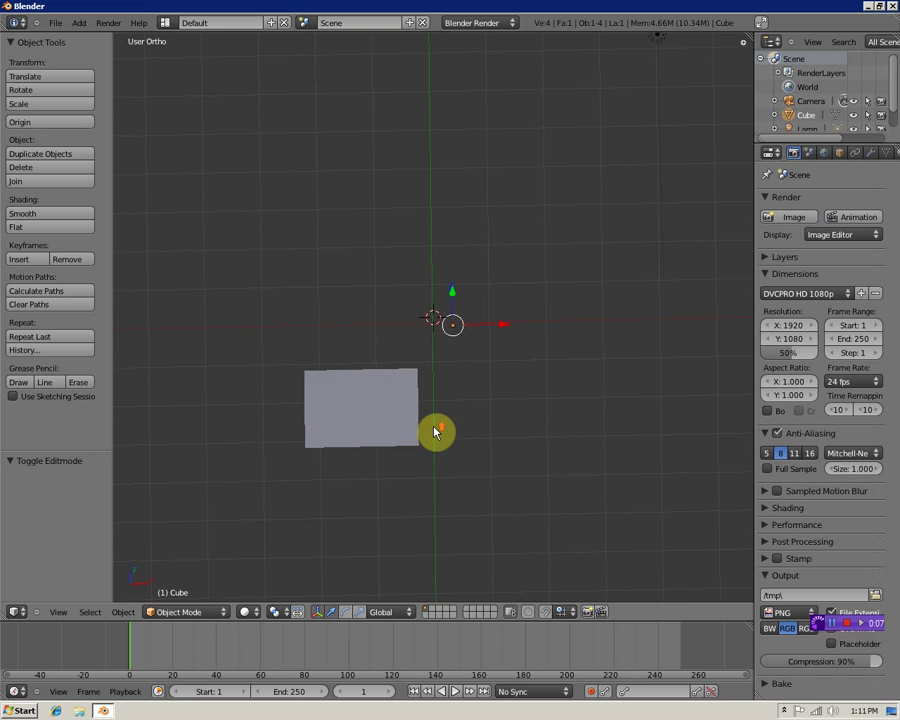
scroll(434, 432, "down", 3)
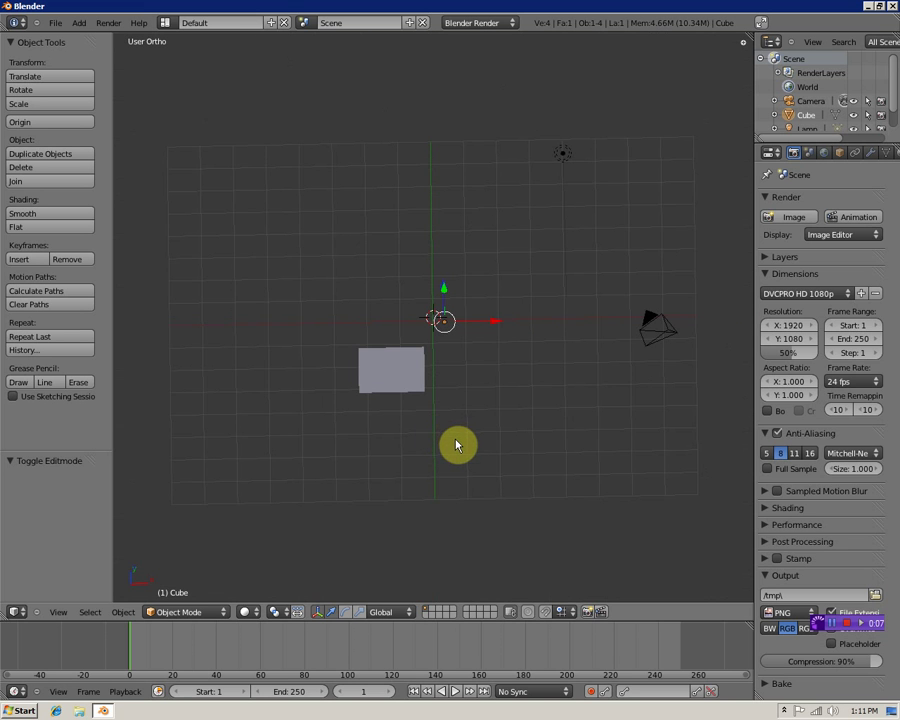
middle_click_drag(456, 446, 389, 396)
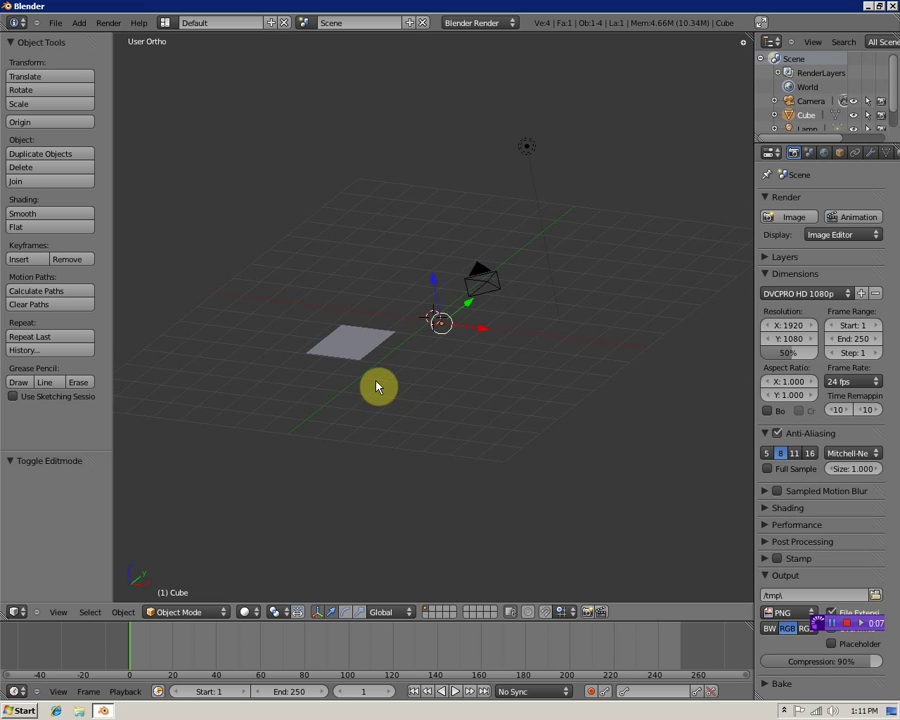
key("KP_0")
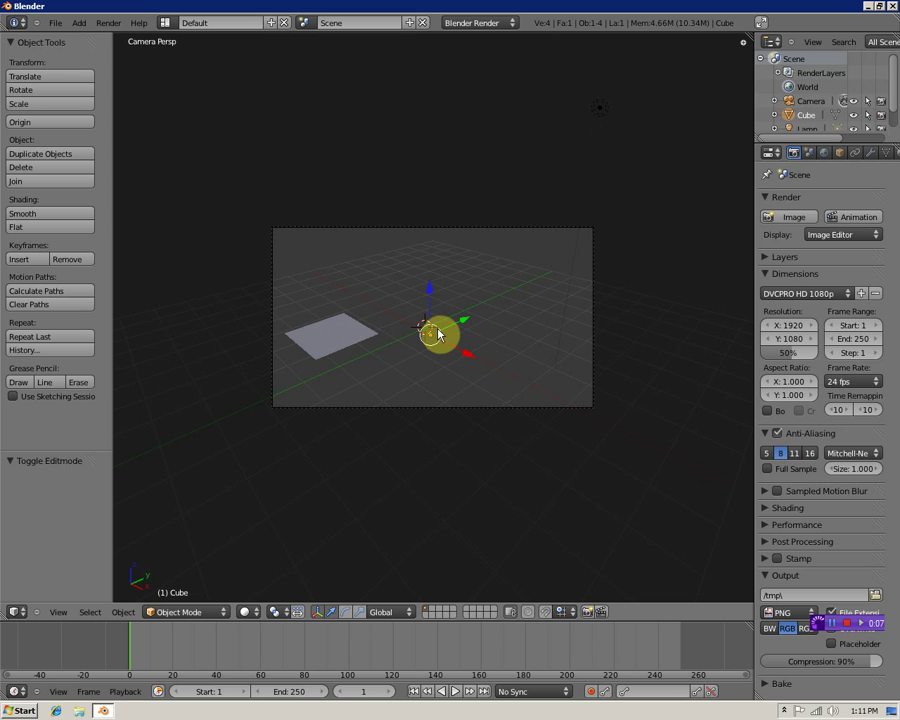
key("shift+a")
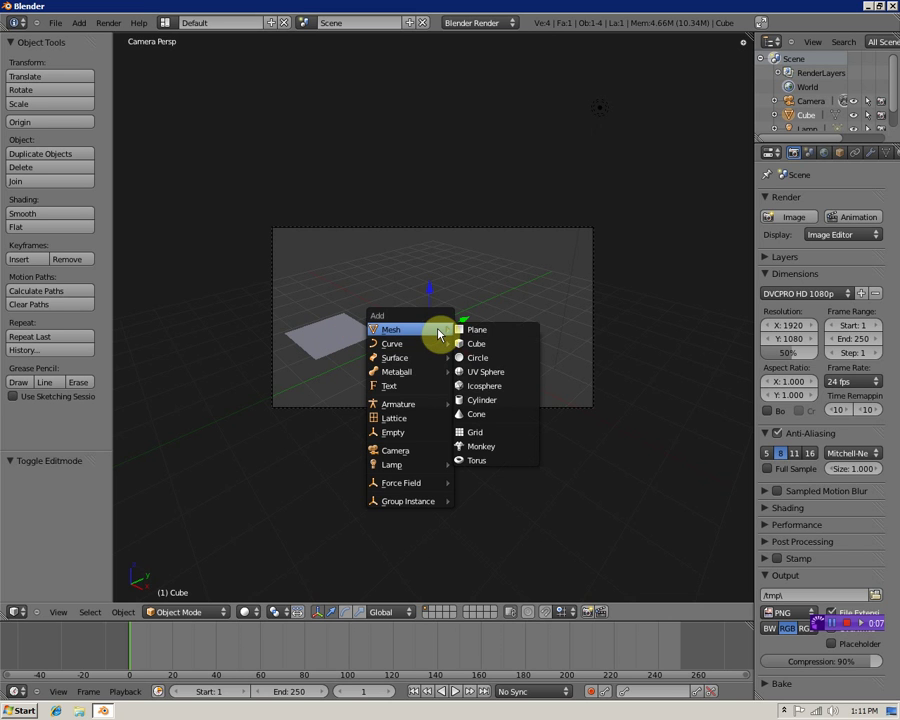
Add a cube raised to Z 0.403, set DVCPRO HD 720p at 1069×1148, and render
left_click(476, 343)
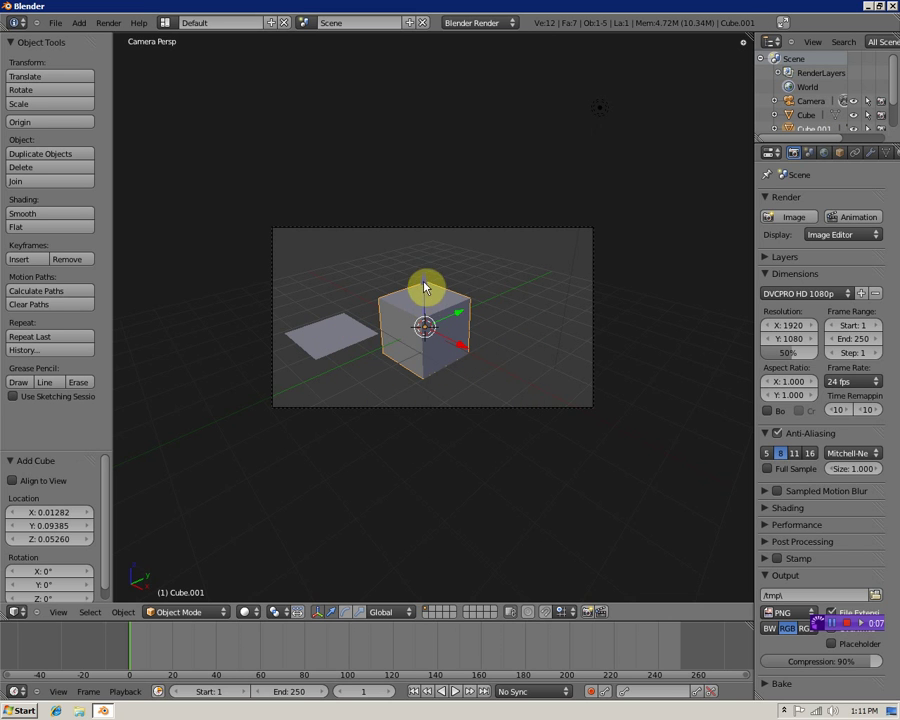
left_click_drag(424, 287, 424, 273)
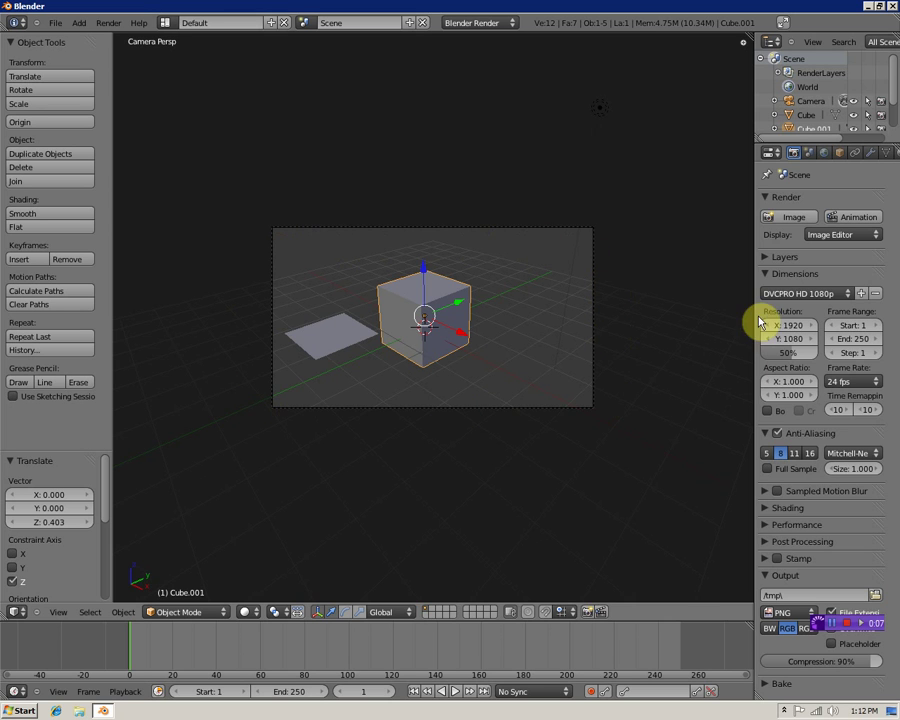
left_click(780, 294)
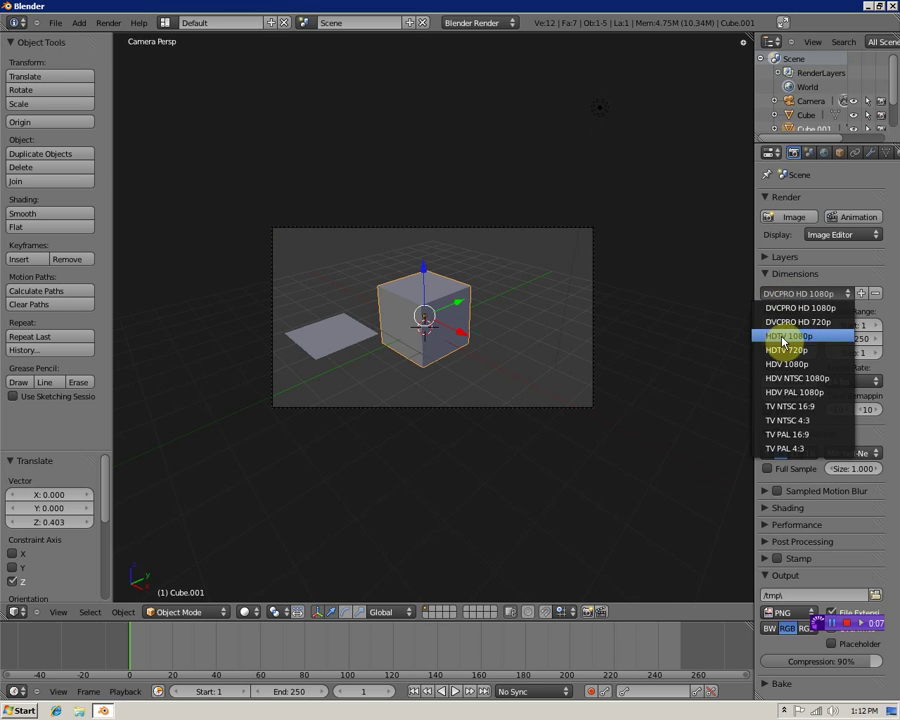
left_click(791, 323)
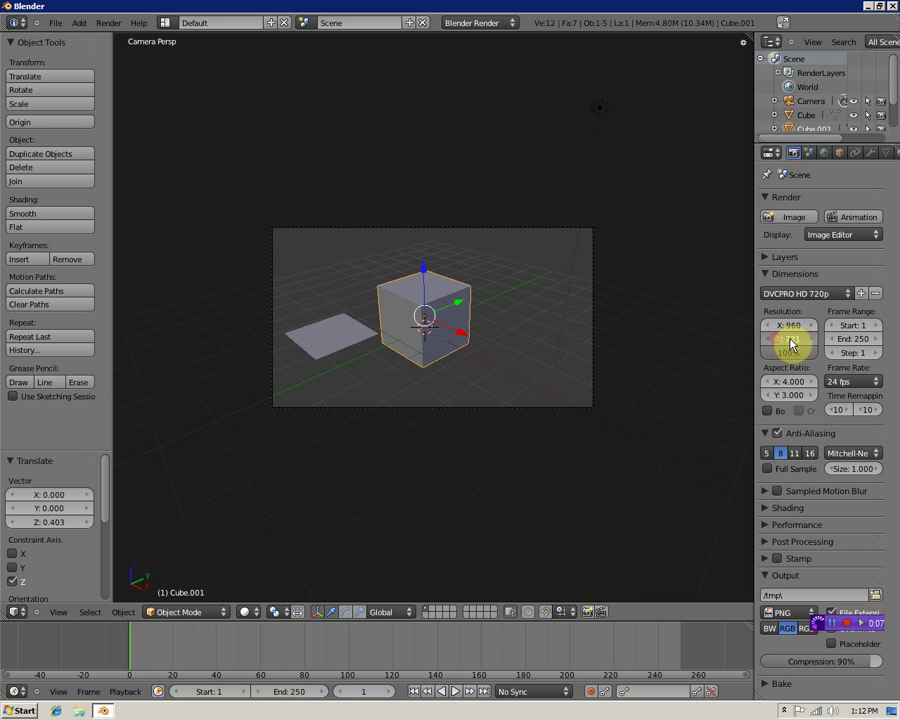
mouse_move(790, 343)
left_mouse_down()
mouse_move(880, 341)
mouse_move(750, 343)
mouse_move(800, 341)
mouse_move(766, 333)
mouse_move(868, 331)
mouse_move(727, 327)
mouse_move(860, 330)
mouse_move(735, 333)
mouse_move(781, 335)
left_mouse_up()
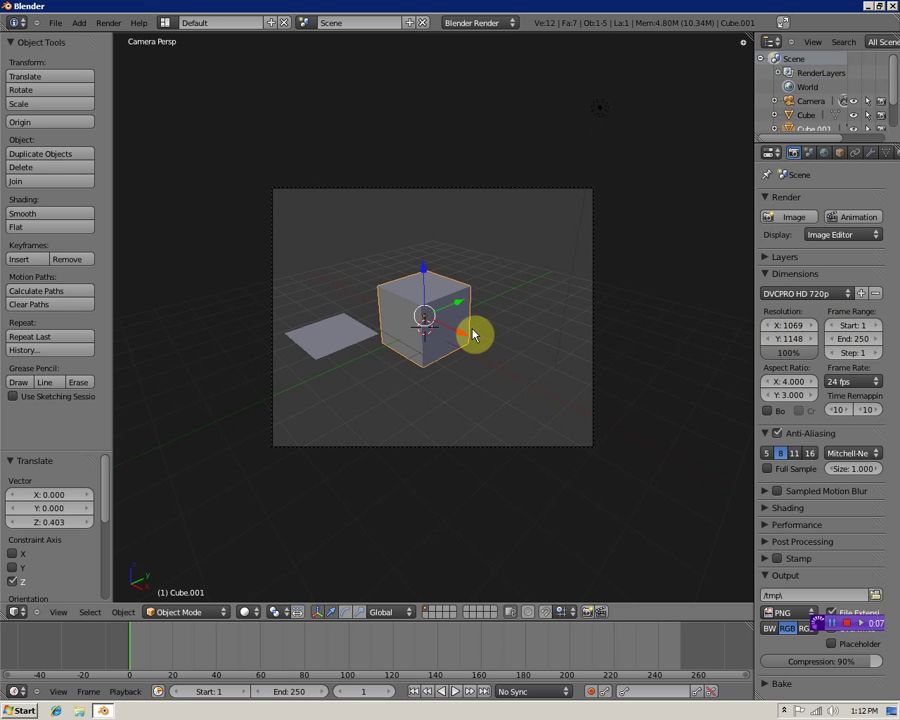
key("F12")
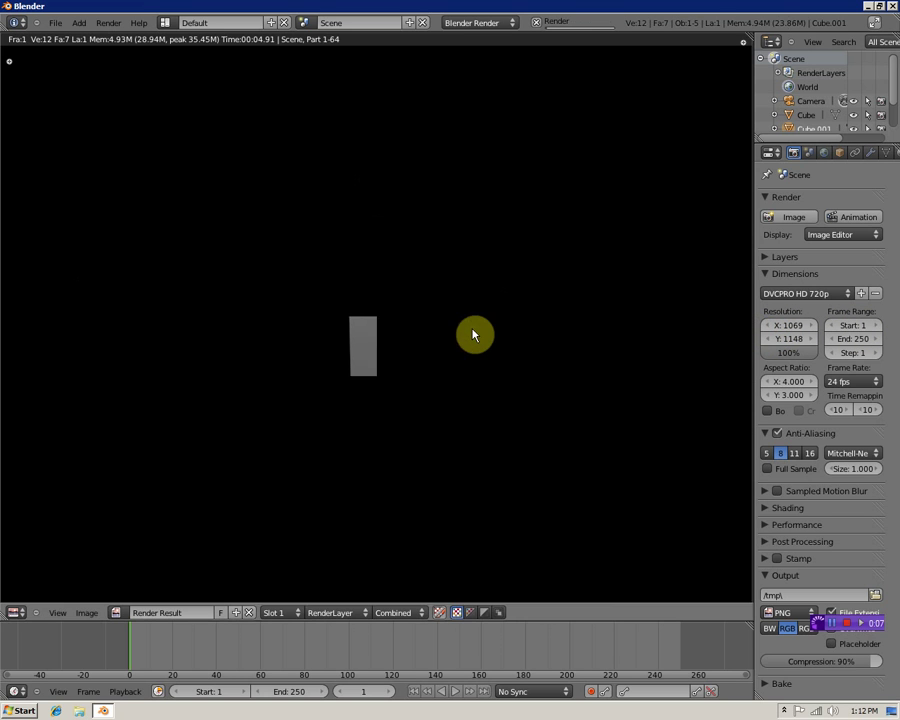
Switch the render result area to the Node Editor
scroll(473, 335, "down", 2)
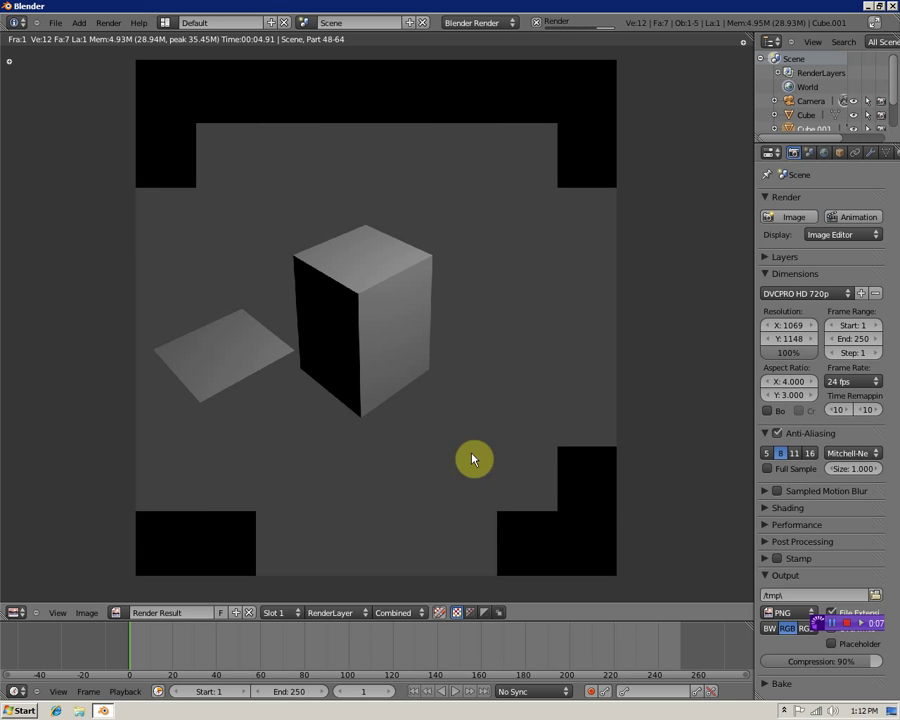
left_click(16, 613)
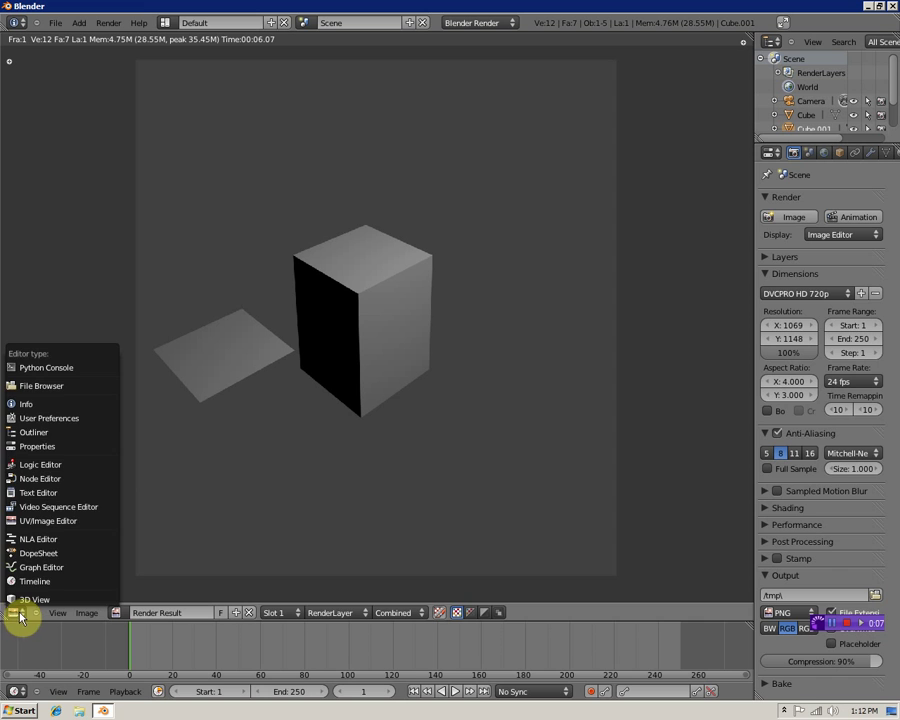
left_click(16, 611)
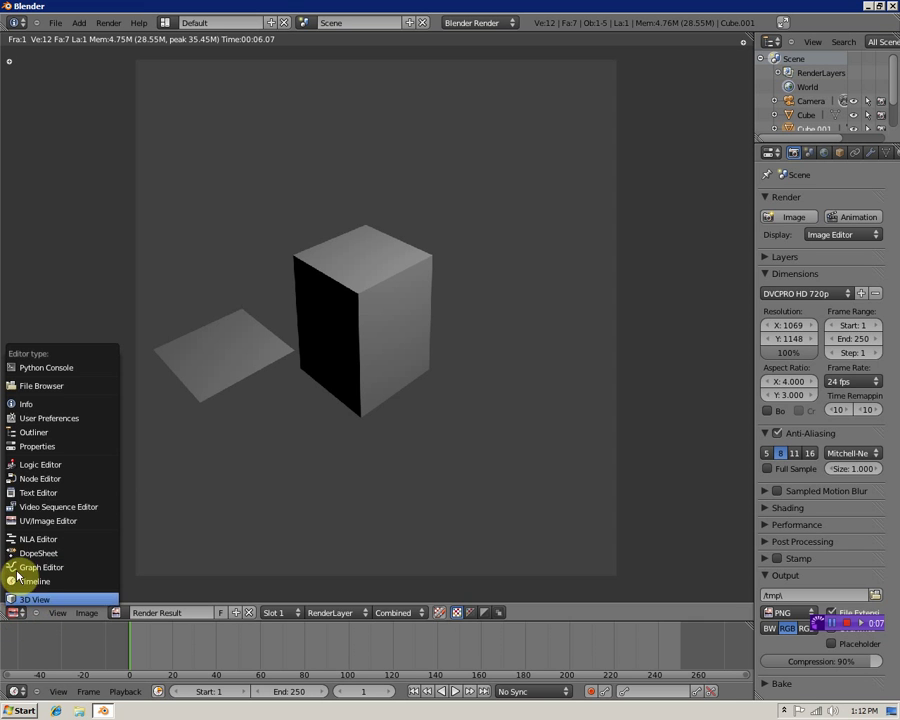
left_click(28, 480)
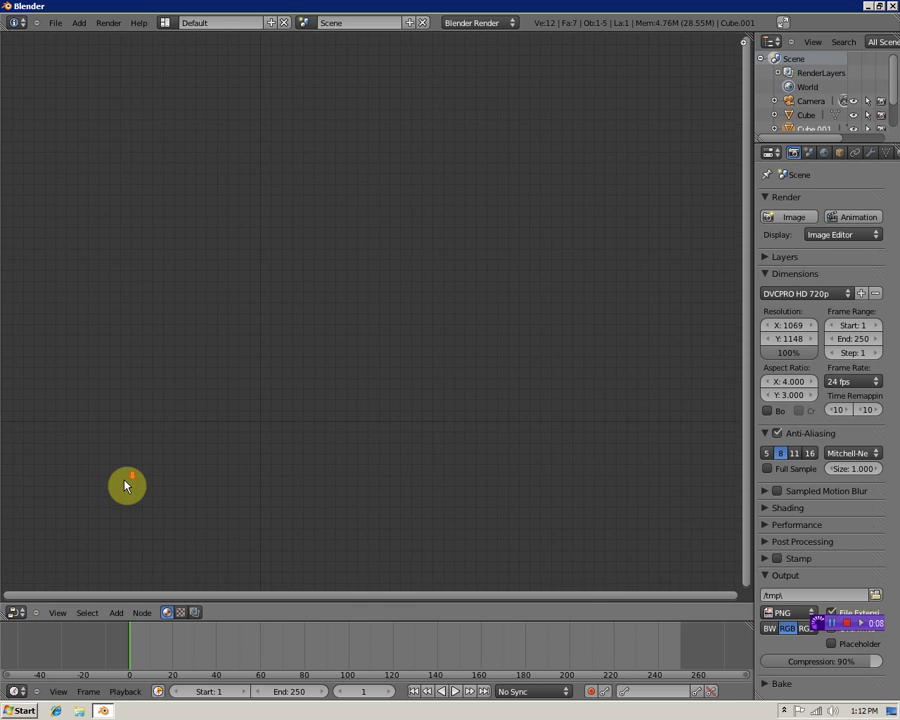
Turn the area into a 3D View and split it into two side-by-side views
left_click(15, 612)
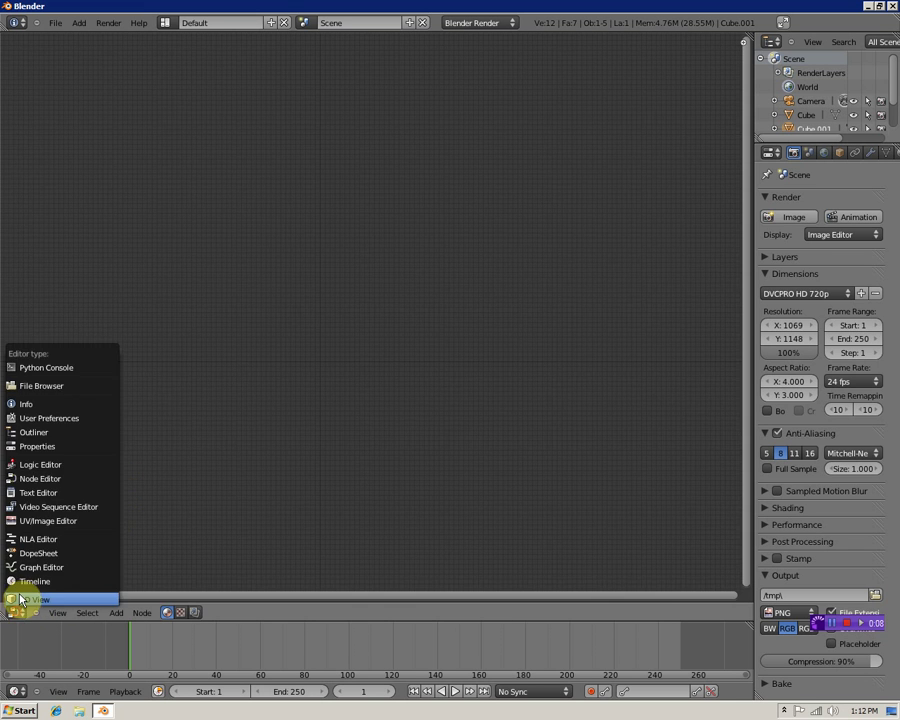
left_click(37, 598)
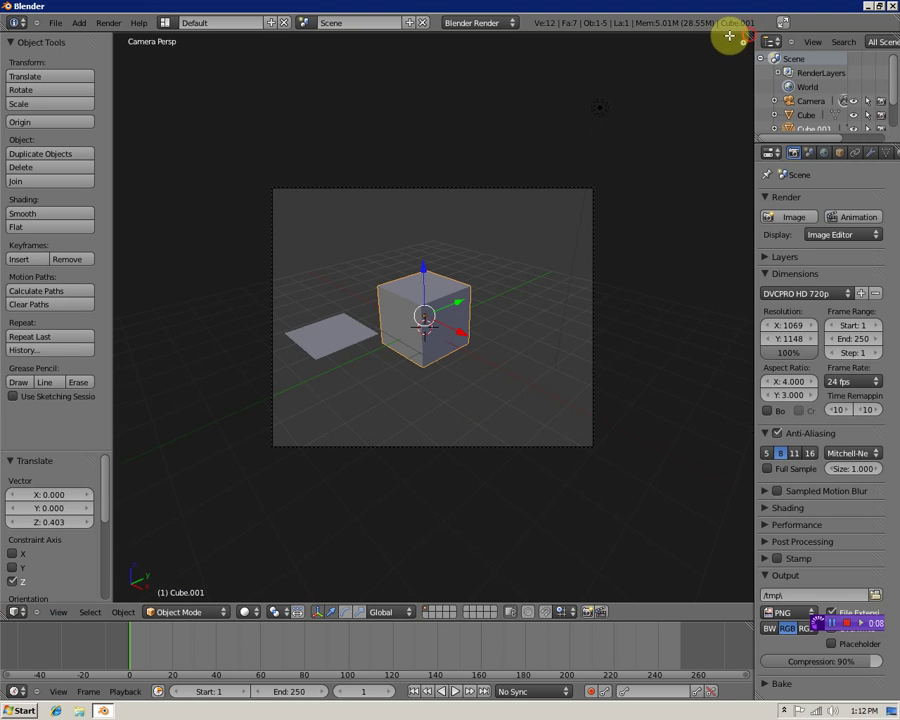
left_click_drag(735, 37, 448, 177)
Set the right half to the Image Editor showing the render result
left_click(465, 611)
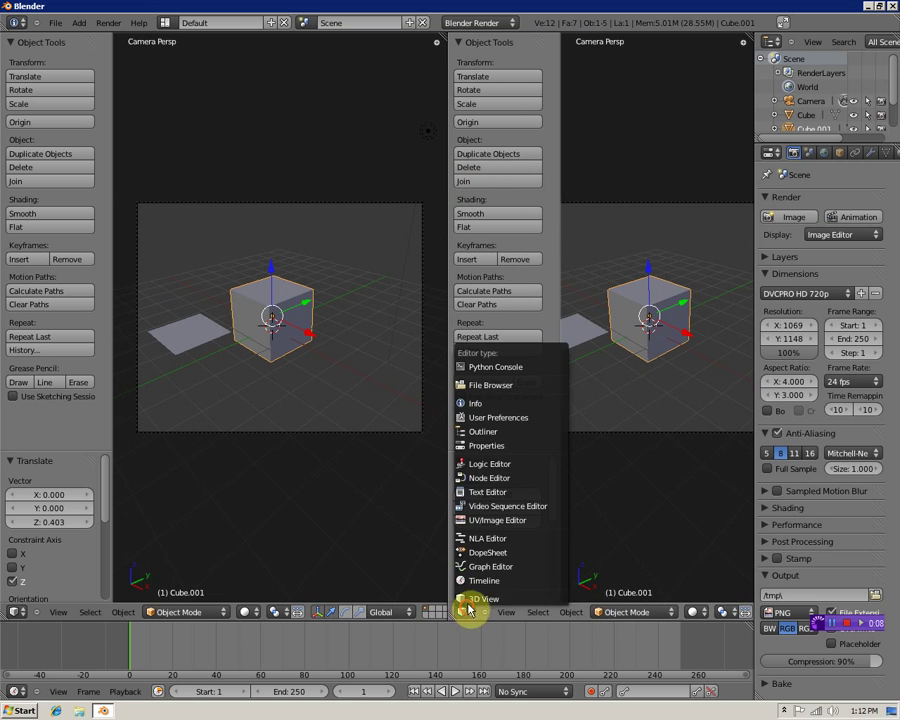
left_click(476, 520)
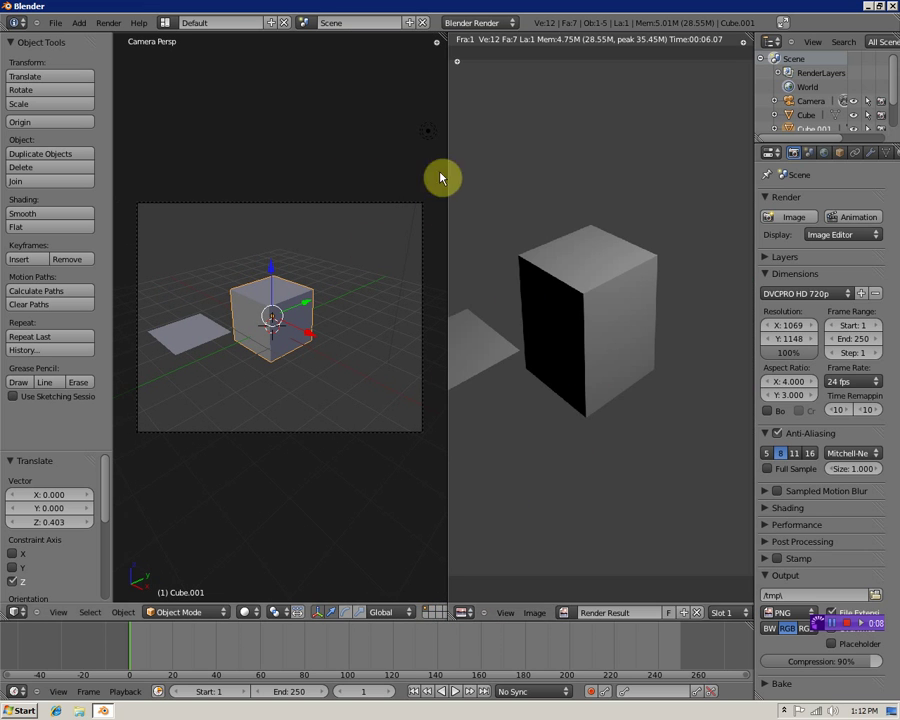
scroll(532, 342, "down", 3)
scroll(534, 342, "up", 1)
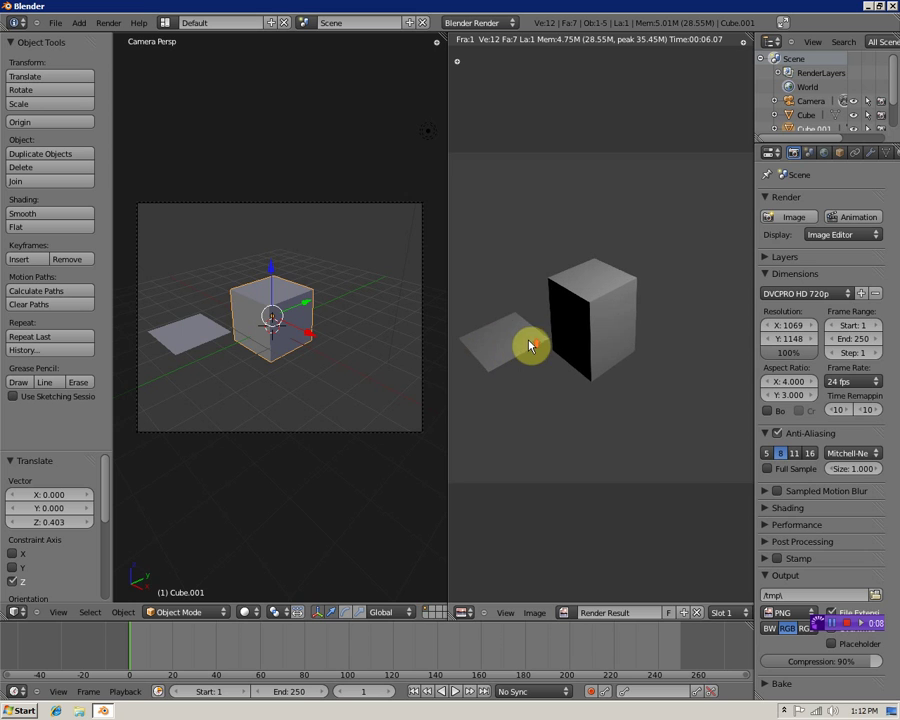
scroll(274, 290, "down", 2)
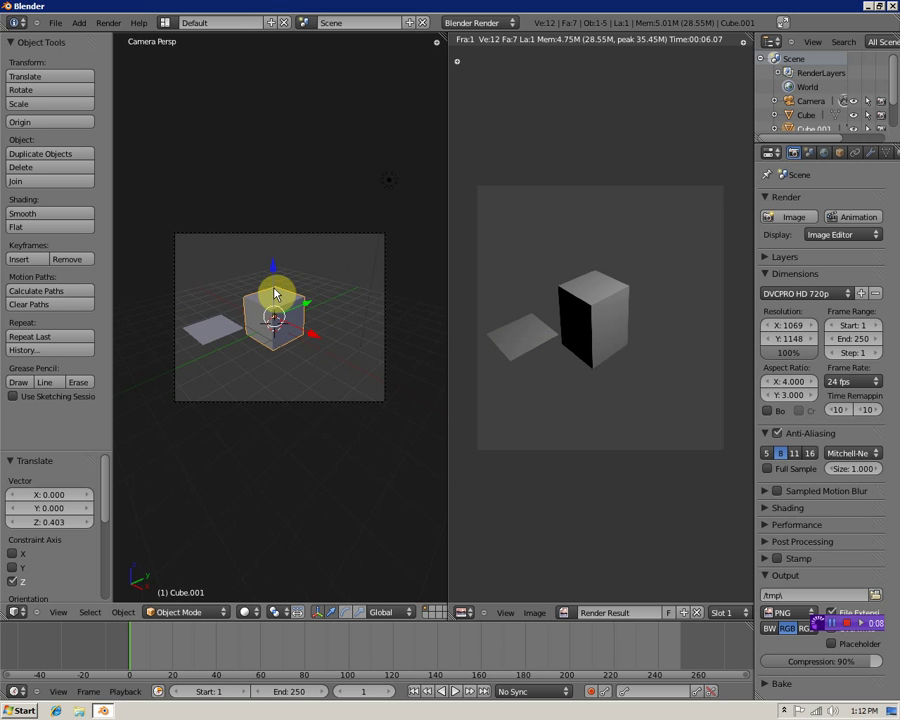
Move the cube 2.045 along X and re-render with F12
left_click_drag(318, 336, 343, 362)
left_click(292, 333)
key("F12")
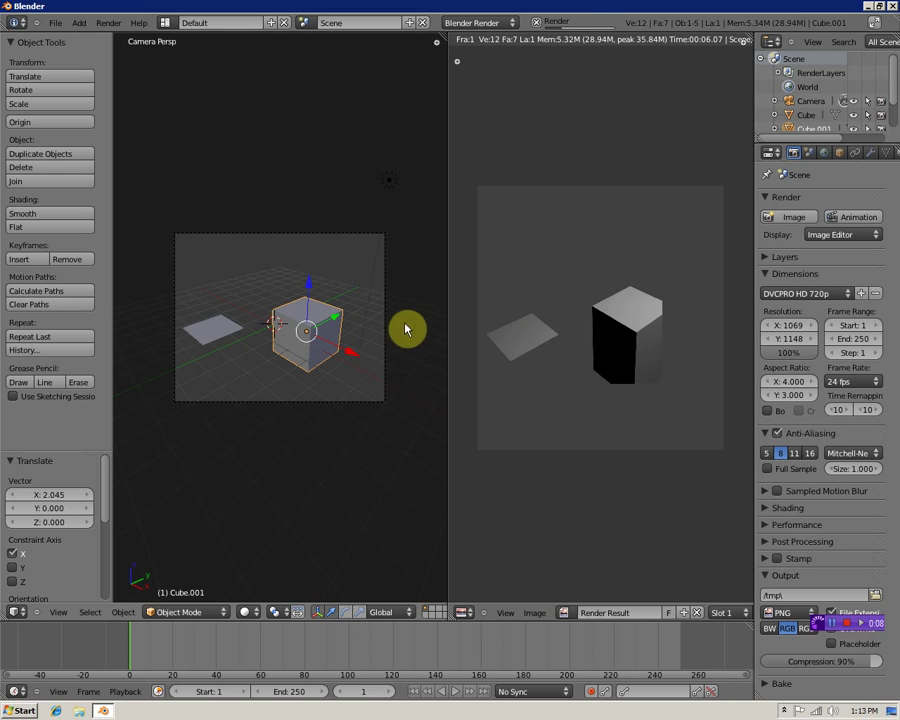
Merge the render half back into a single 3D viewport
scroll(370, 383, "down", 2)
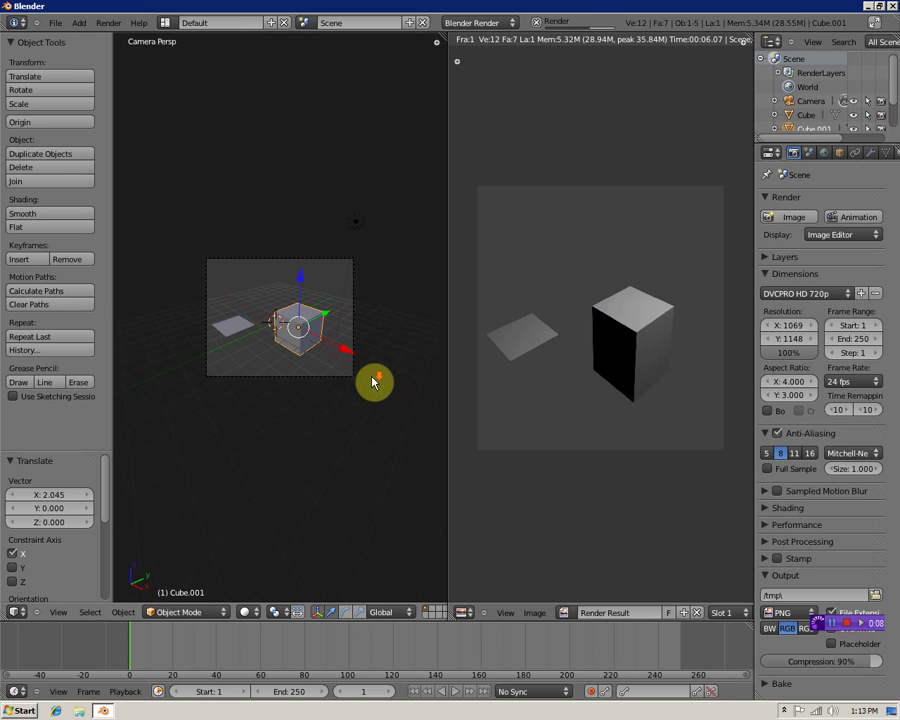
scroll(380, 360, "up", 4)
scroll(405, 320, "down", 2)
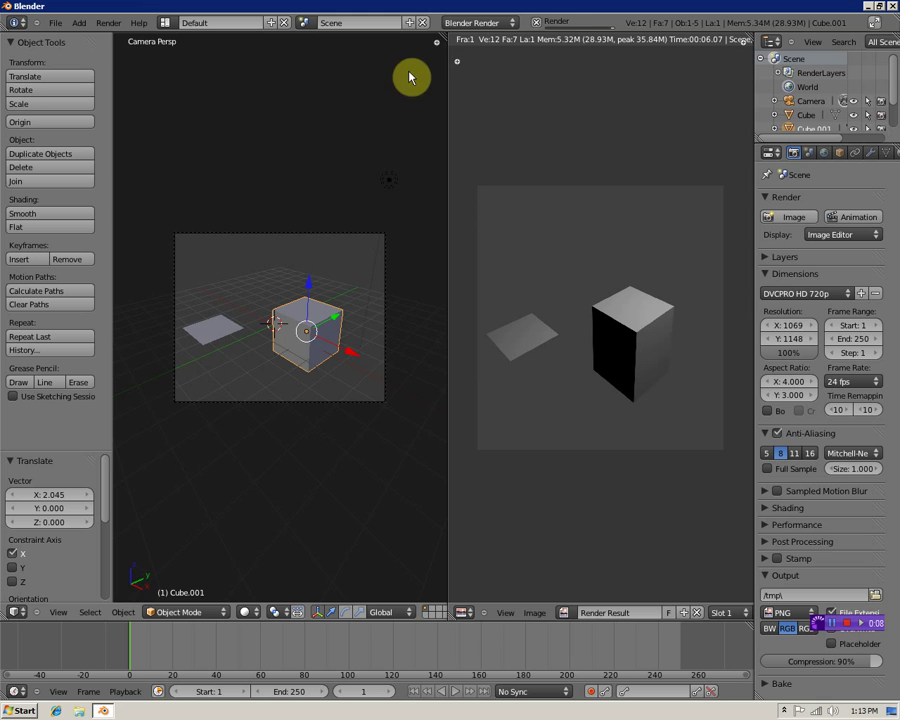
left_click_drag(441, 54, 510, 58)
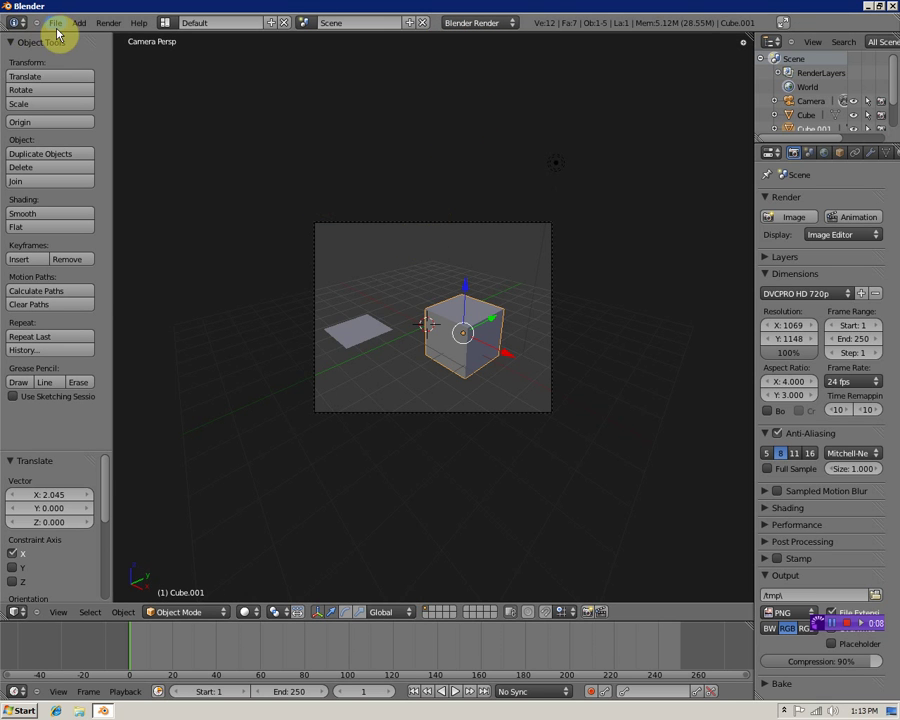
Start Save As and browse to Users > home folder > Documents
left_click(56, 25)
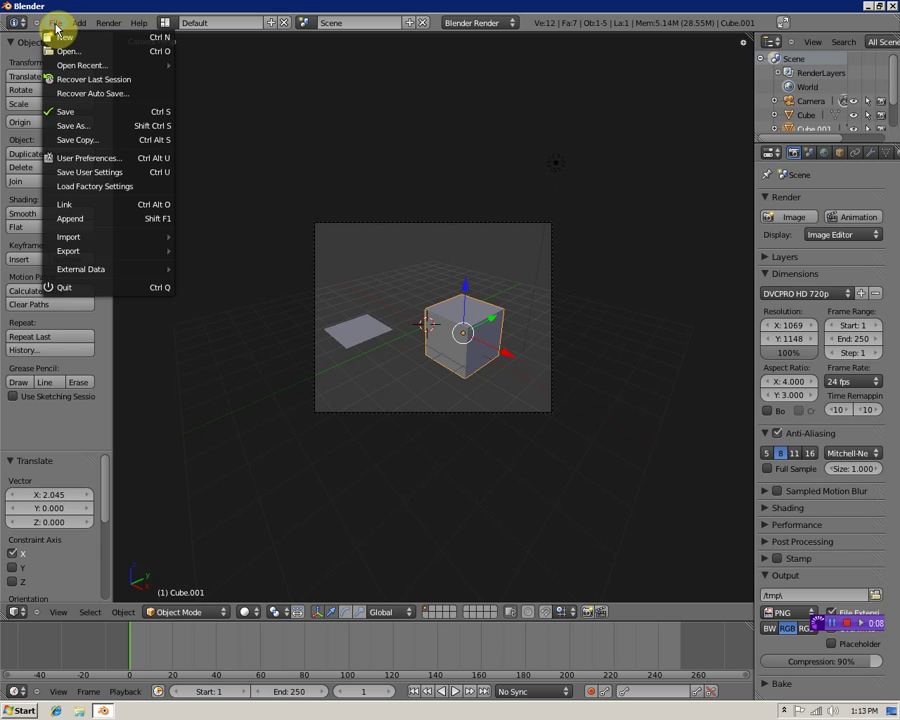
left_click(84, 126)
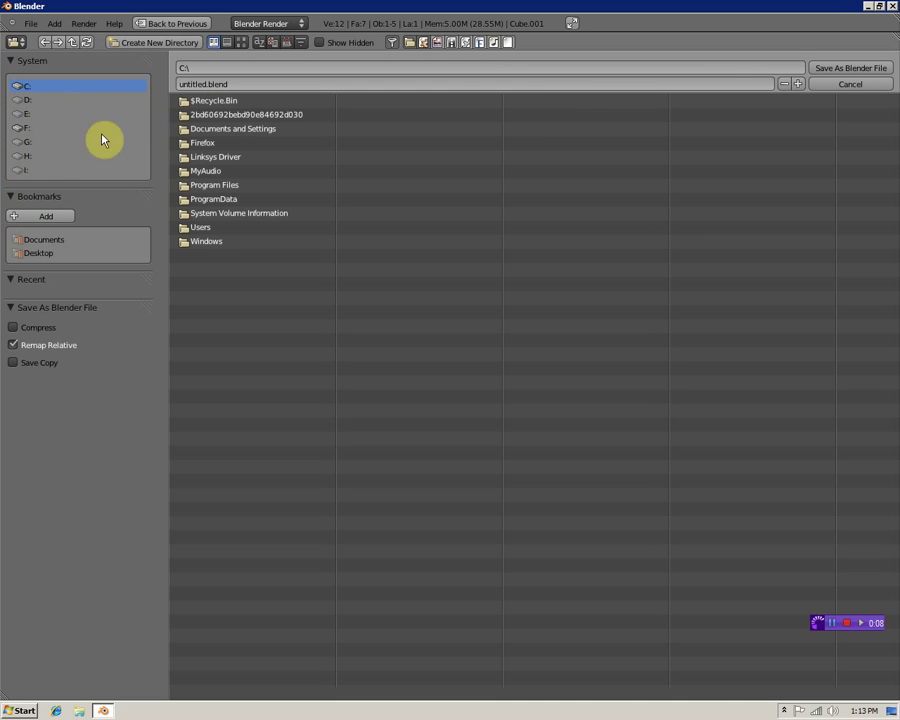
left_click(201, 228)
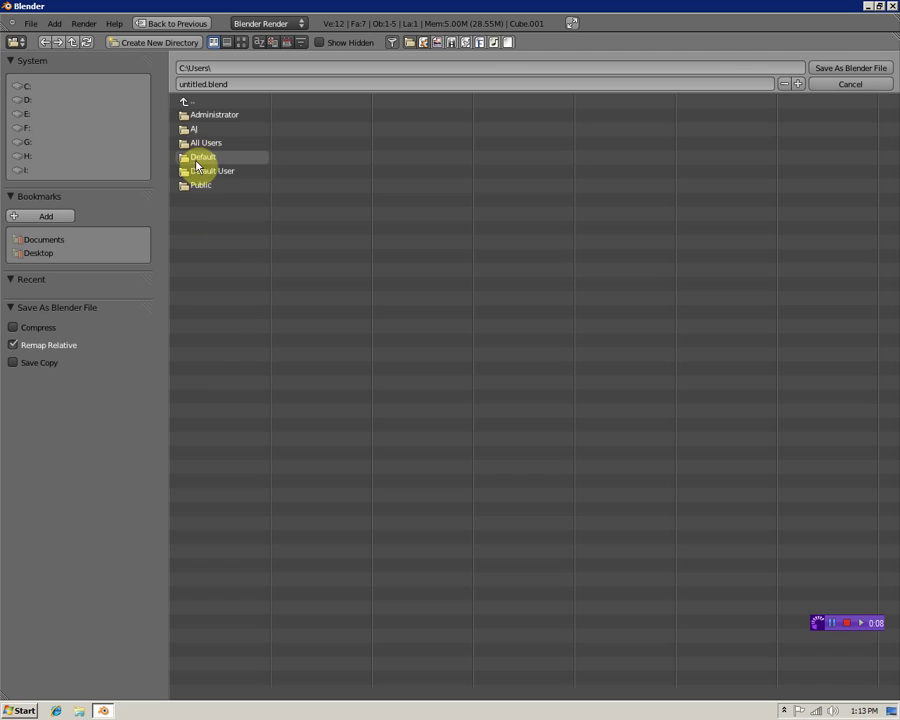
left_click(196, 129)
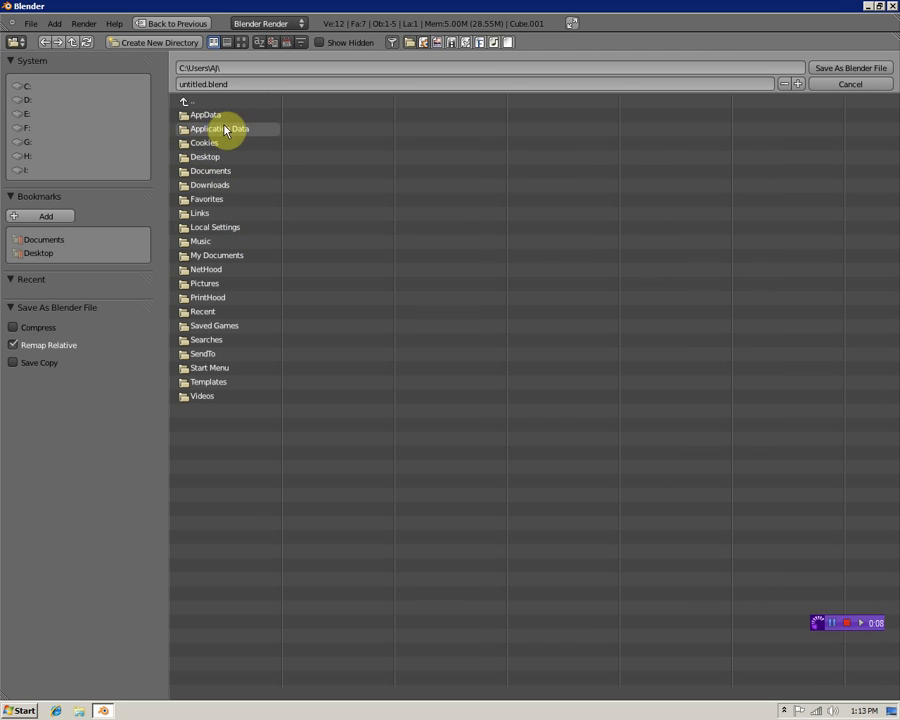
left_click(208, 175)
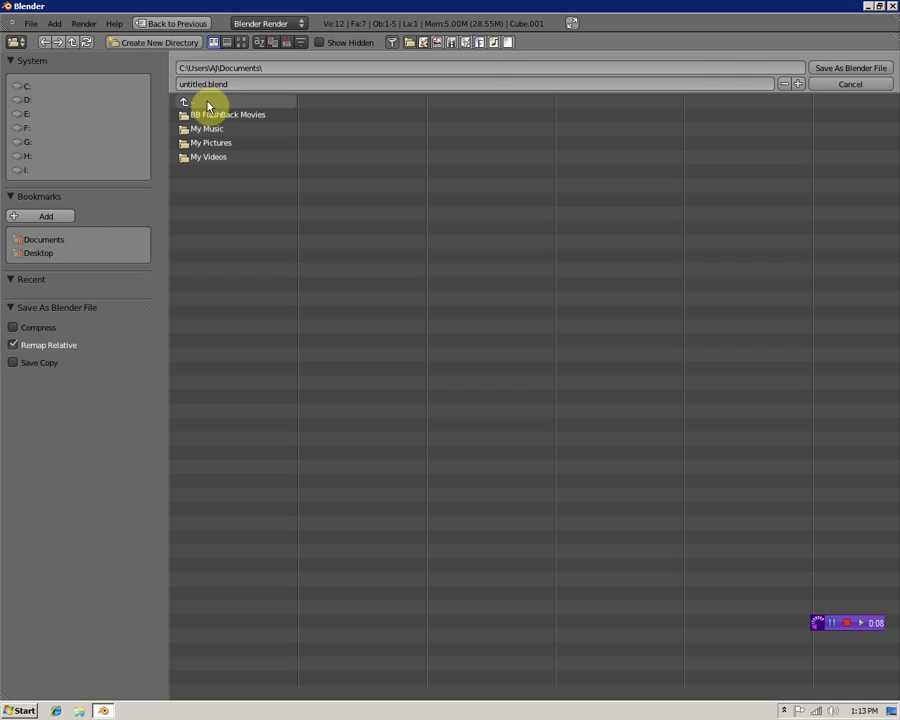
Name the file 'BLender Tutorial.blend' and save it as a Blender file
double_click(205, 85)
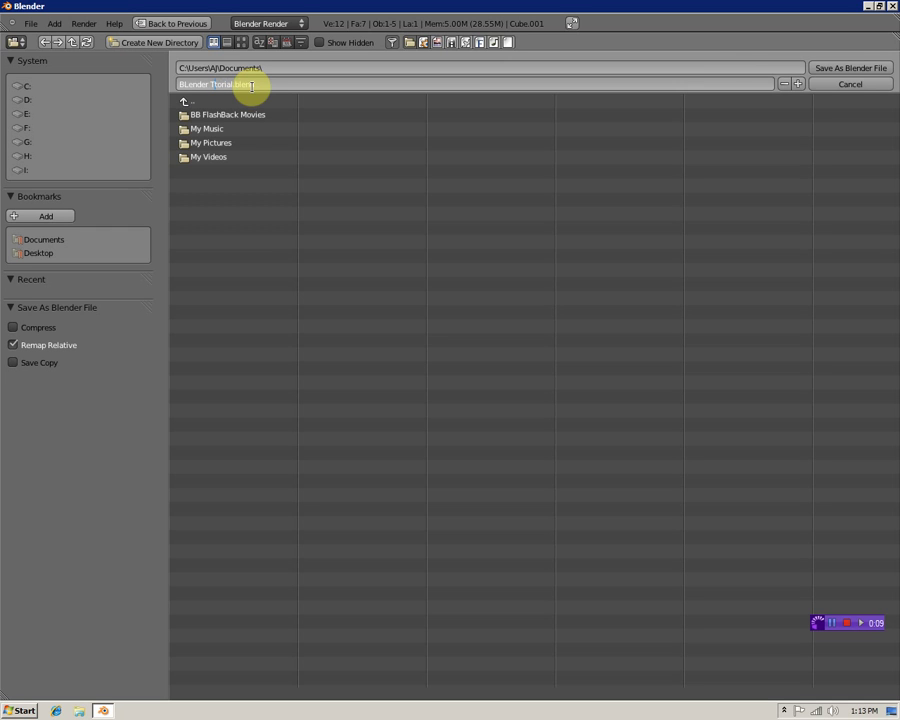
left_click(267, 86)
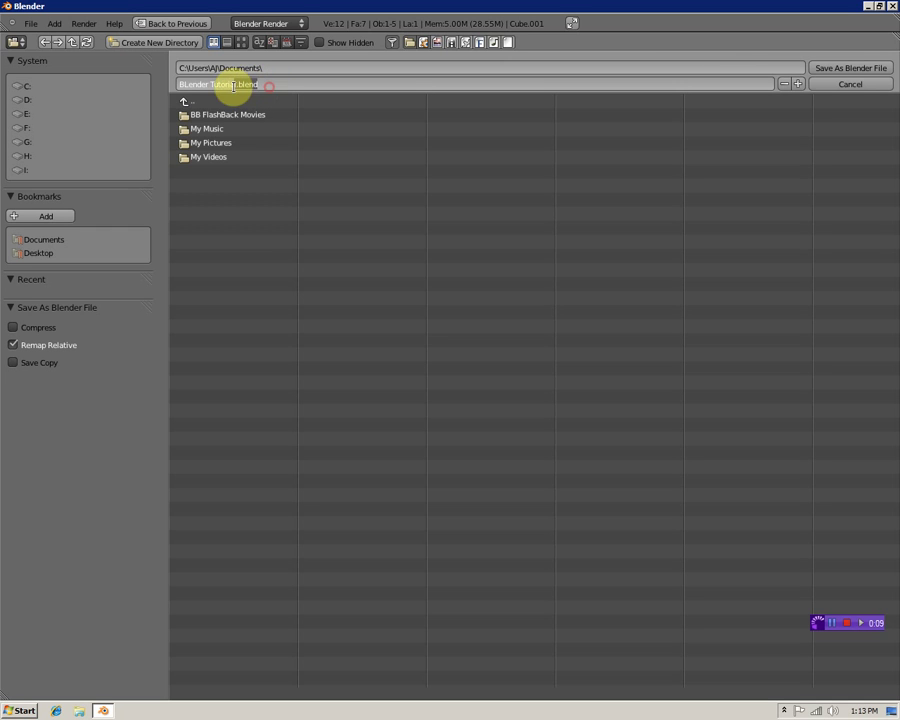
double_click(279, 84)
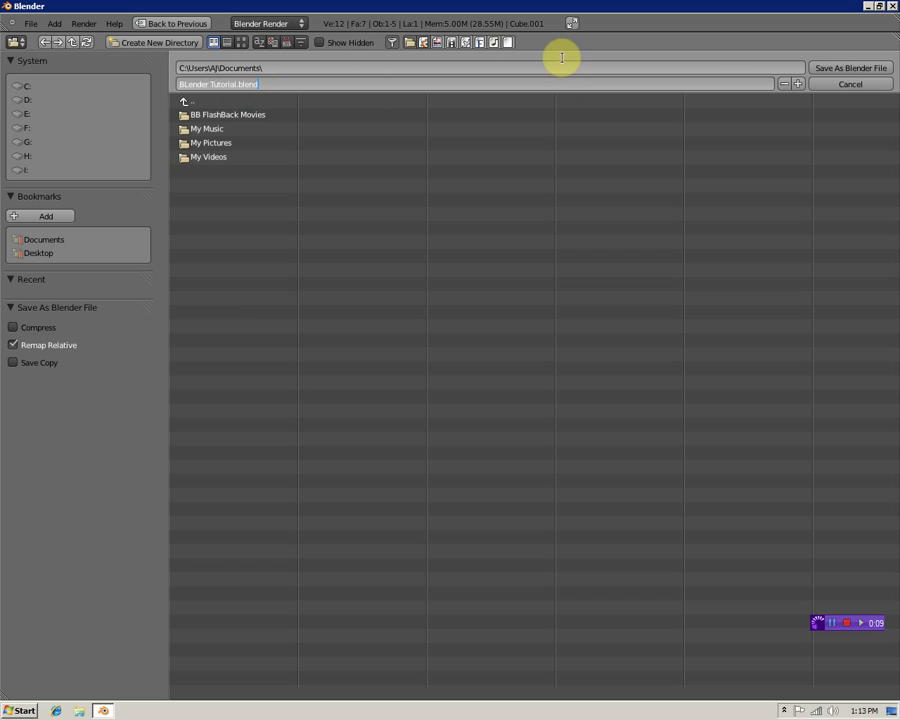
left_click(841, 69)
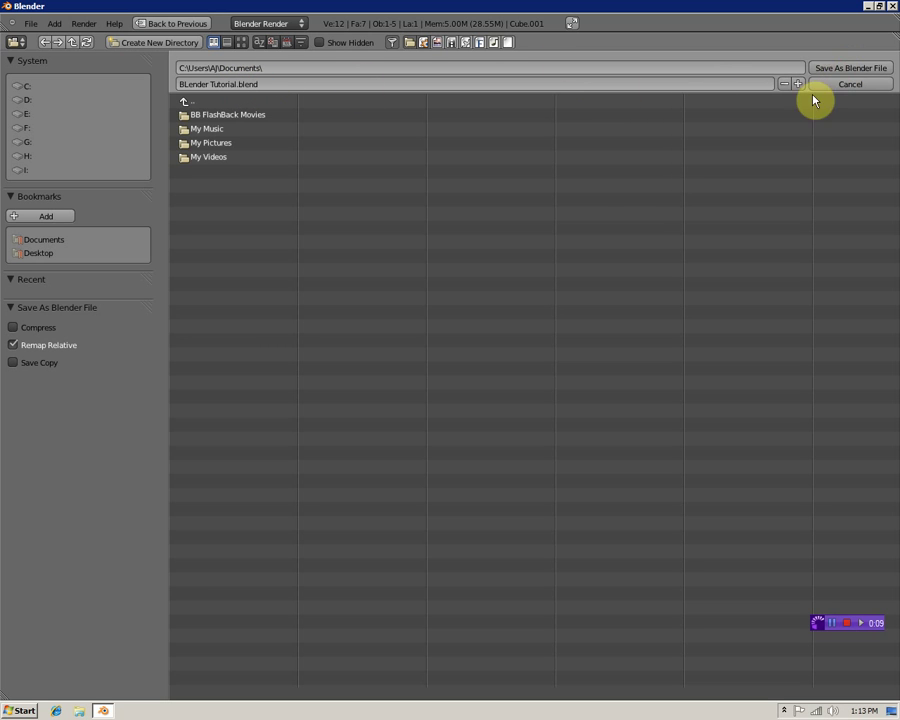
left_click(827, 69)
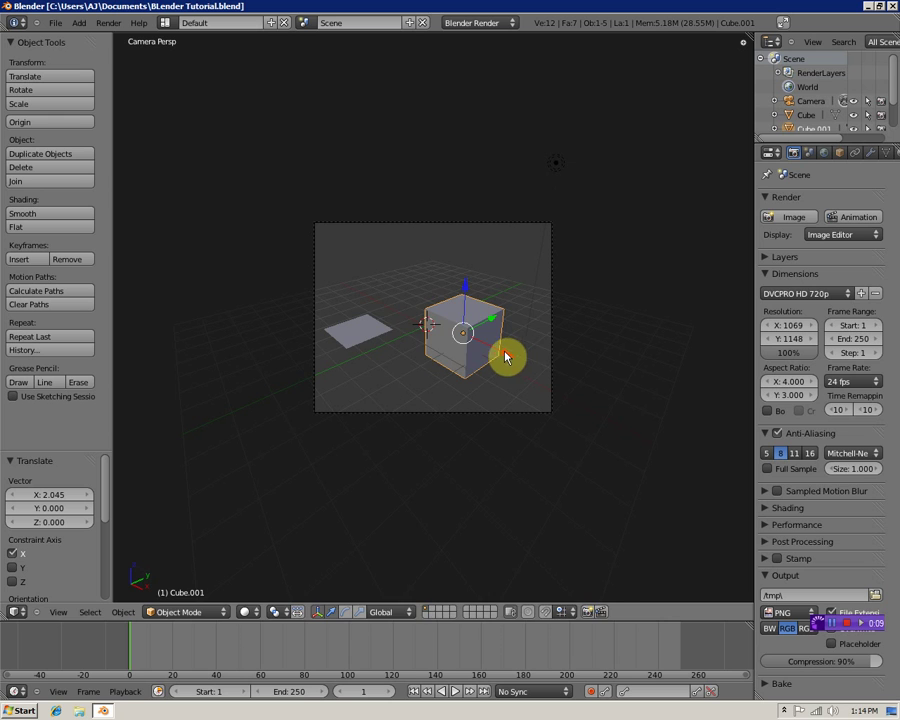
Move the cube -4.188 along X and -2.565 along Y to overlap the plane
left_click_drag(505, 357, 385, 301)
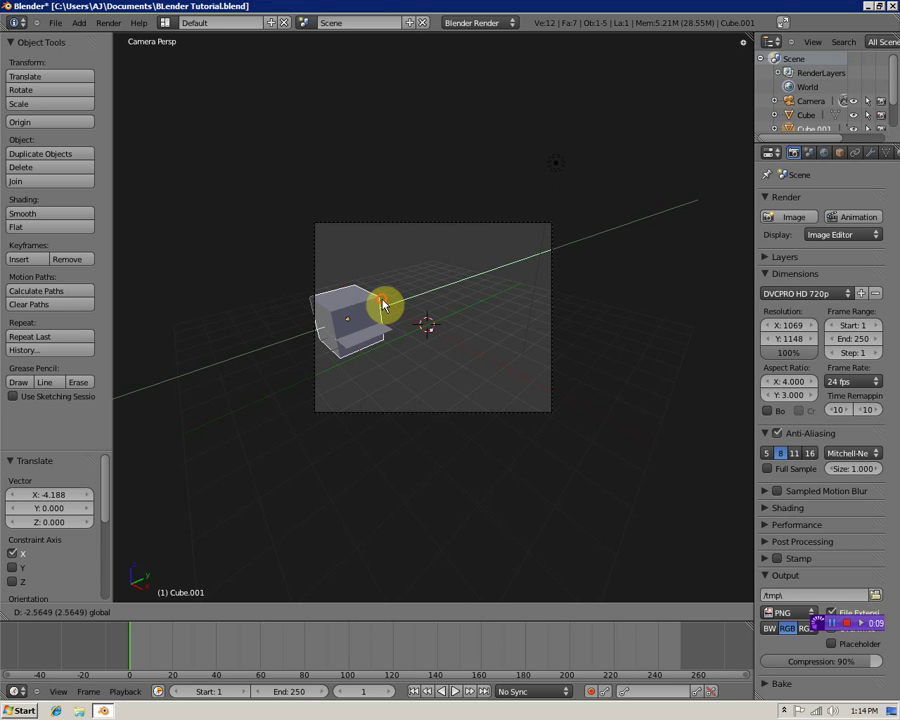
left_click_drag(383, 305, 384, 305)
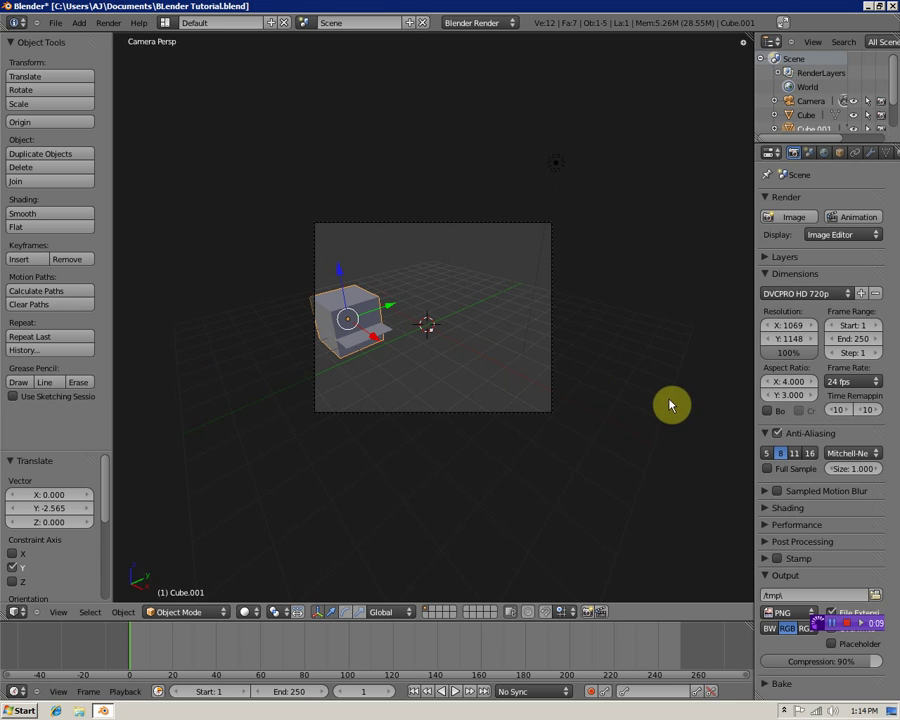